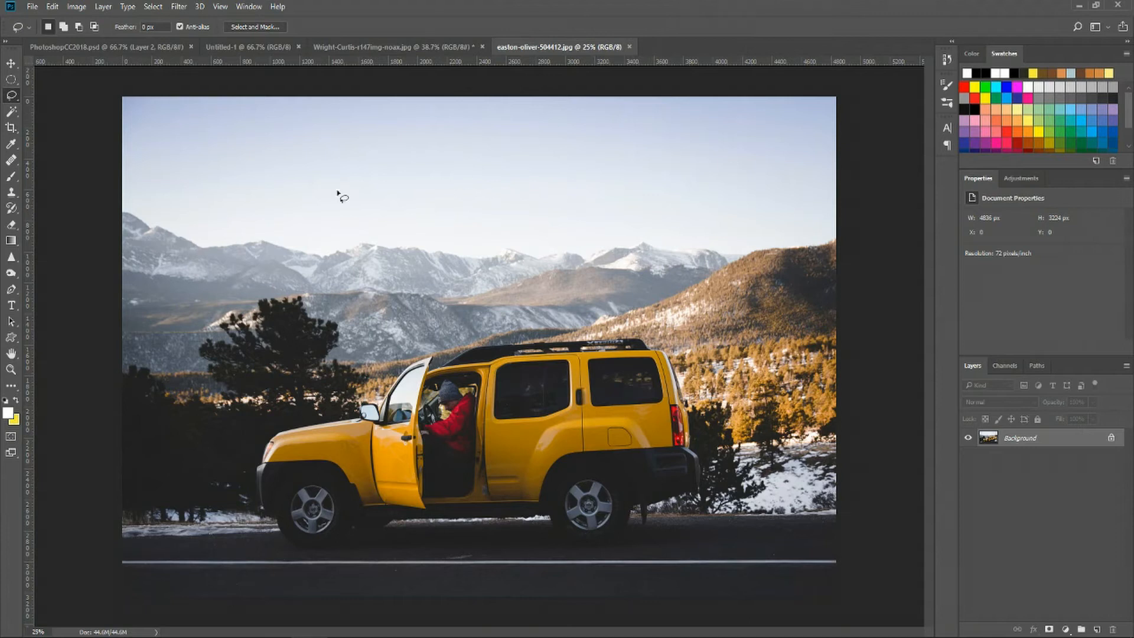
Add a Brightness/Contrast adjustment layer to the daytime SUV photo and set the brightness to -106
{"action": "left_click", "coordinate": [443, 49]}
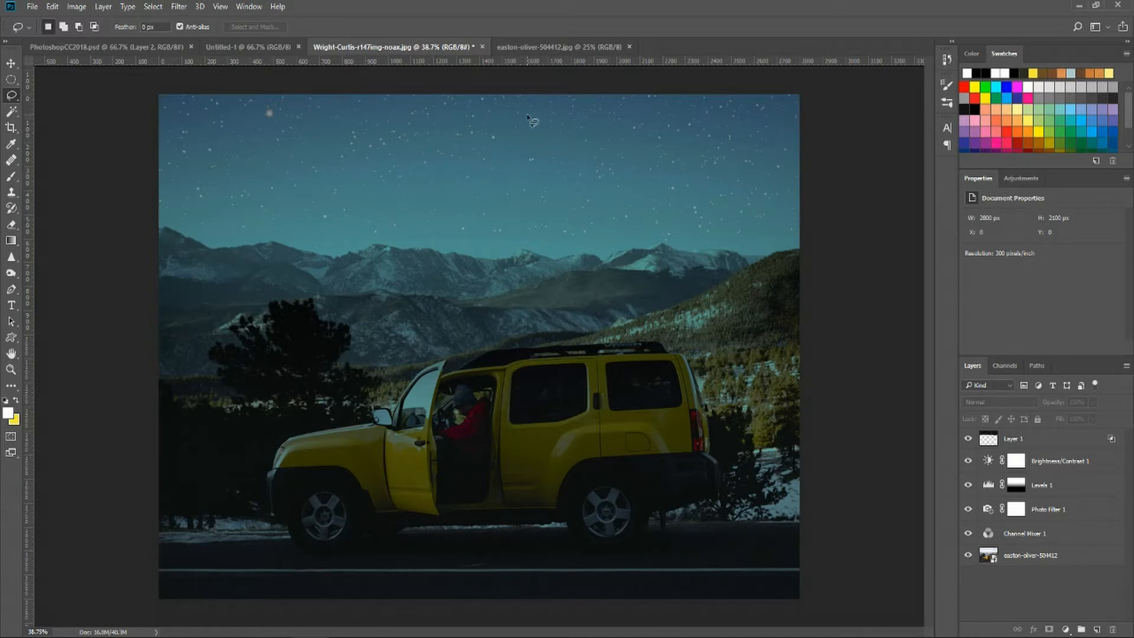
{"action": "key", "text": "ctrl+Tab"}
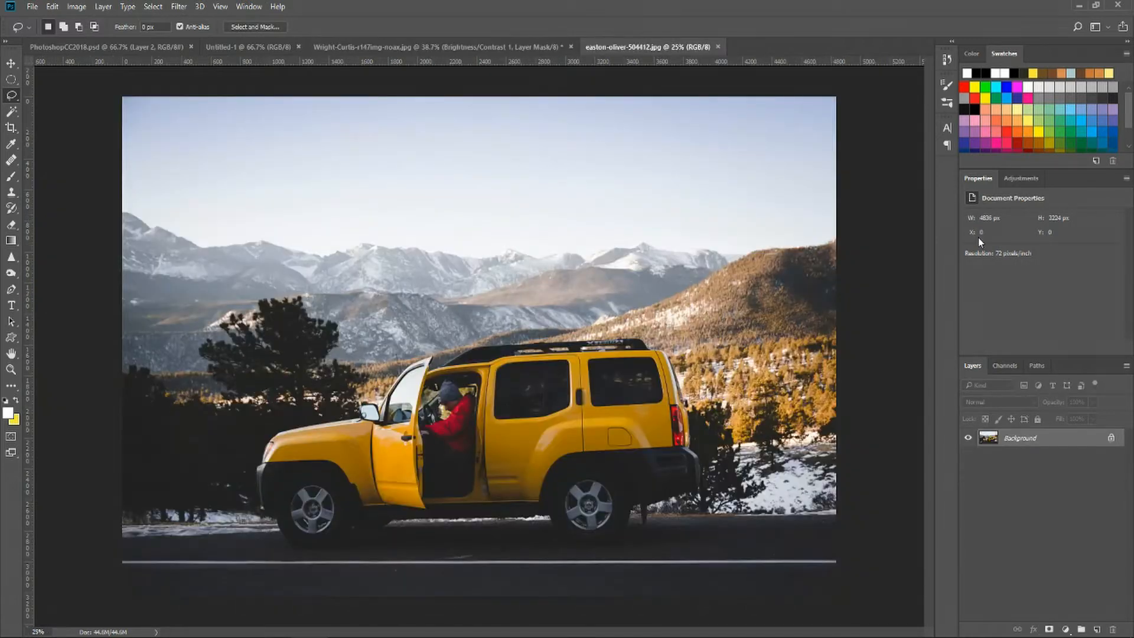
{"action": "left_click", "coordinate": [1008, 179]}
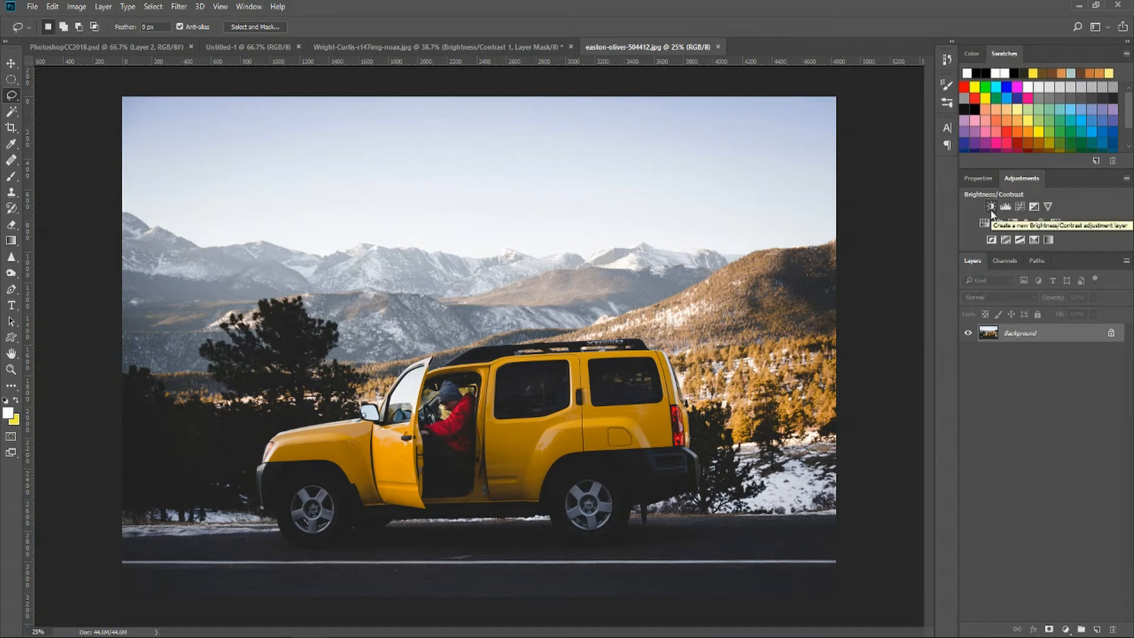
{"action": "left_click", "coordinate": [990, 208]}
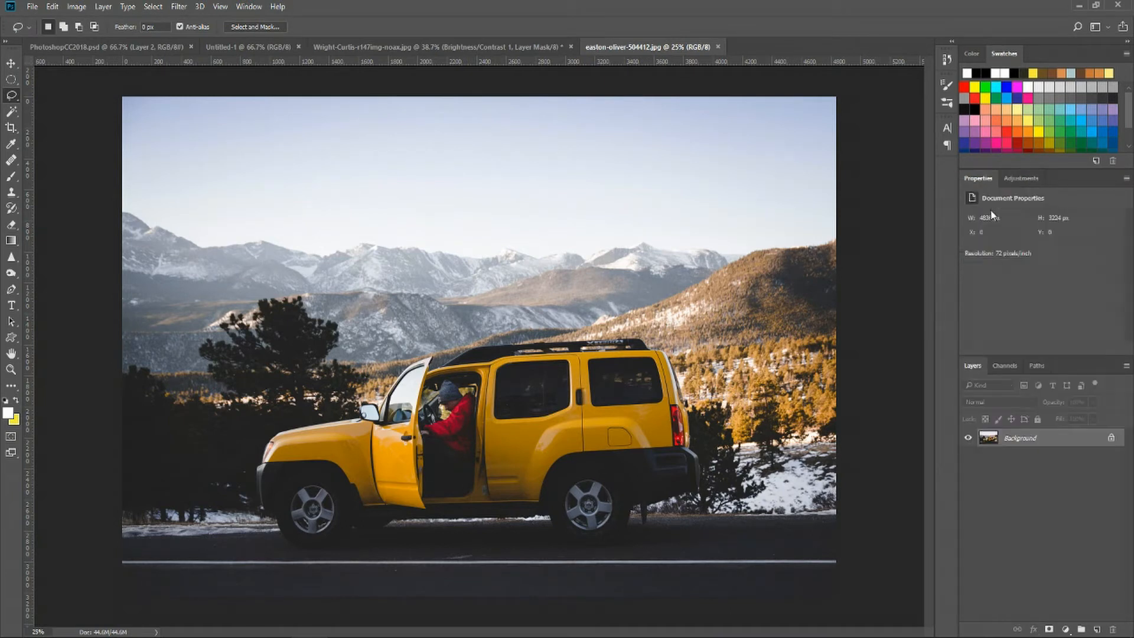
{"action": "left_click_drag", "start_coordinate": [1040, 253], "coordinate": [989, 256]}
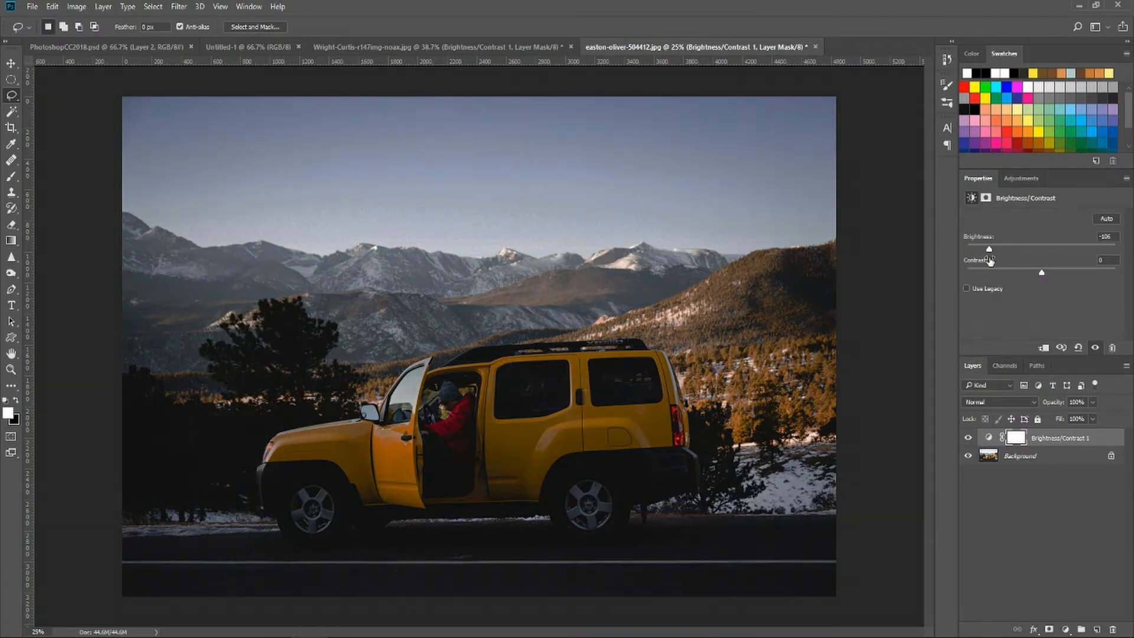
Add a Levels adjustment layer directly above the Background and draw a white-to-black gradient on its mask from the upper sky down to the SUV
{"action": "left_click", "coordinate": [1069, 537]}
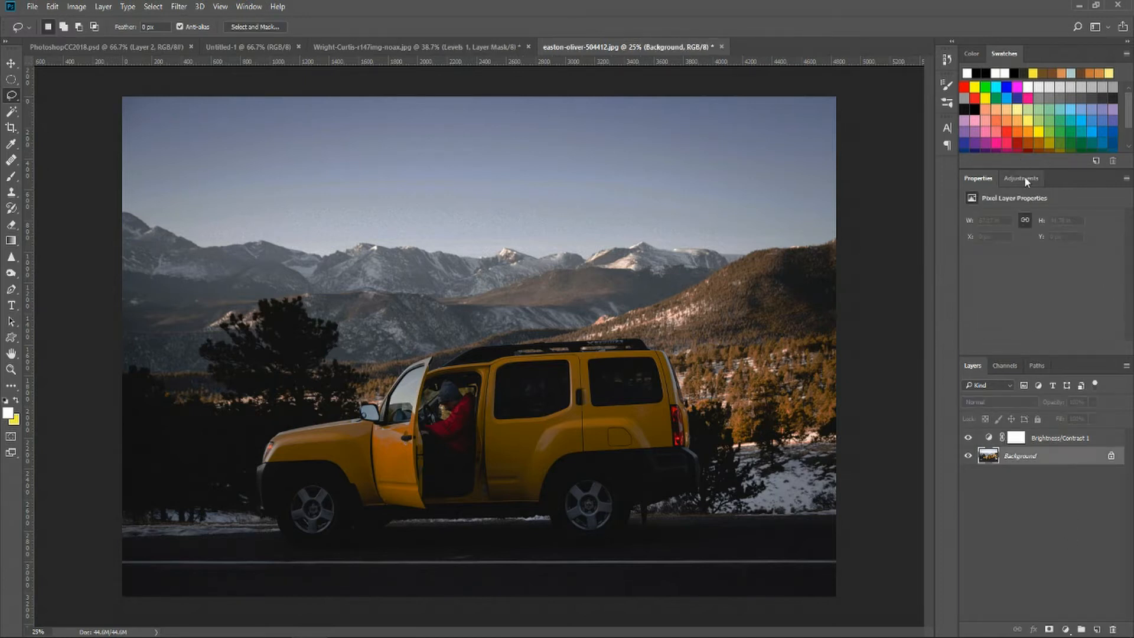
{"action": "left_click", "coordinate": [1025, 178]}
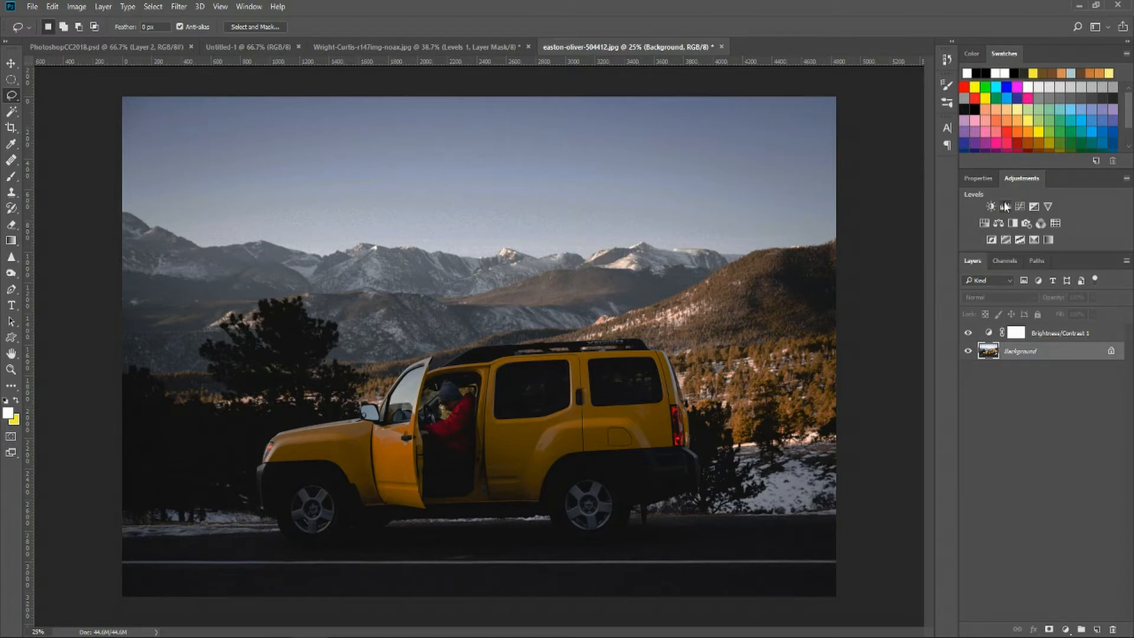
{"action": "left_click", "coordinate": [1005, 206]}
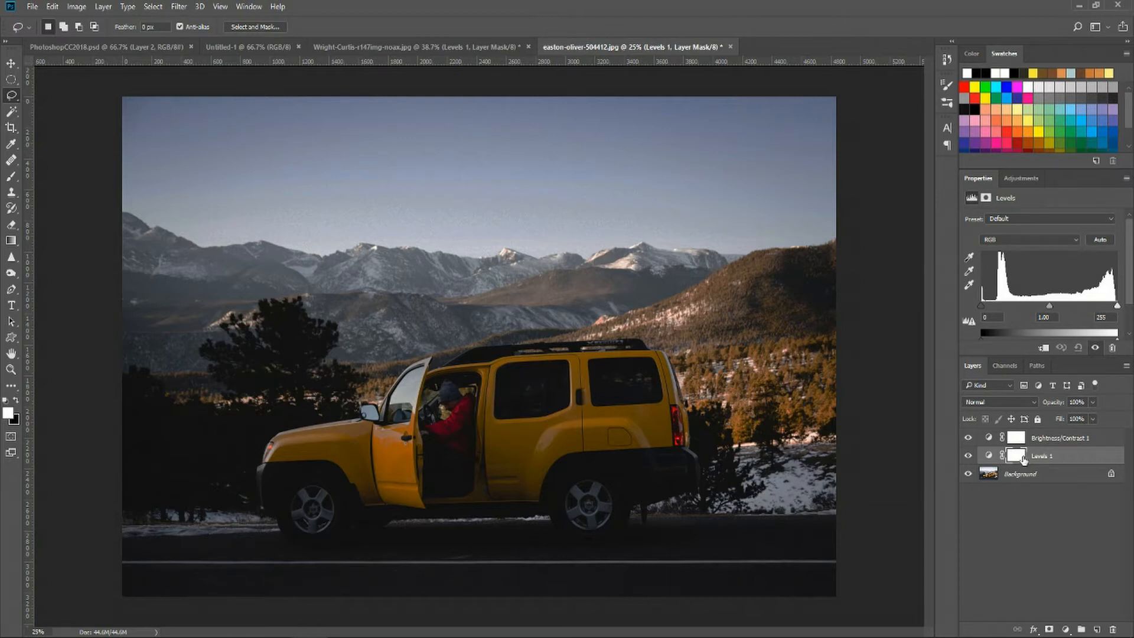
{"action": "left_click", "coordinate": [1023, 459]}
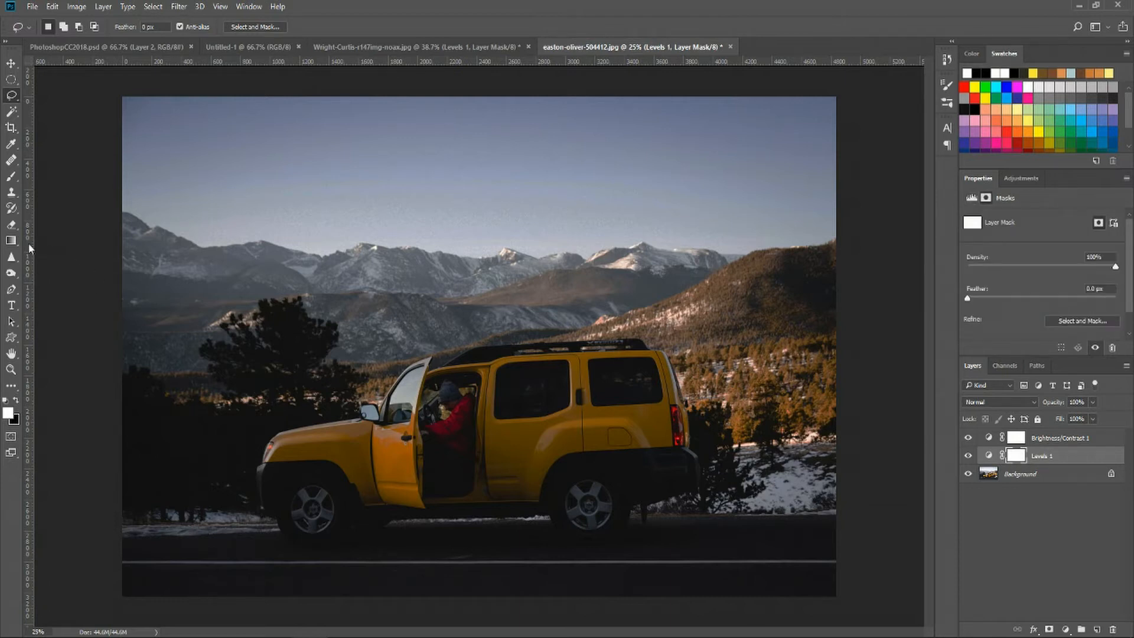
{"action": "left_click", "coordinate": [12, 243]}
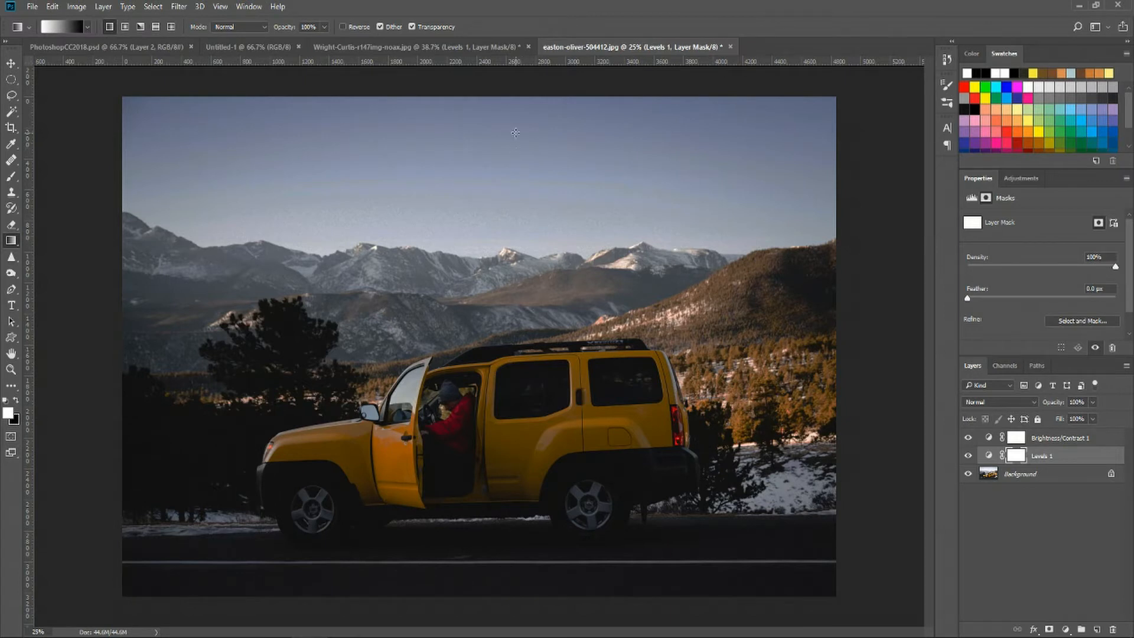
{"action": "left_click_drag", "start_coordinate": [515, 132], "coordinate": [527, 404]}
Set the Levels midtones to 0.45 and redraw the white-to-black mask gradient from just below the mountain peaks down to the SUV's body
{"action": "left_click", "coordinate": [988, 455]}
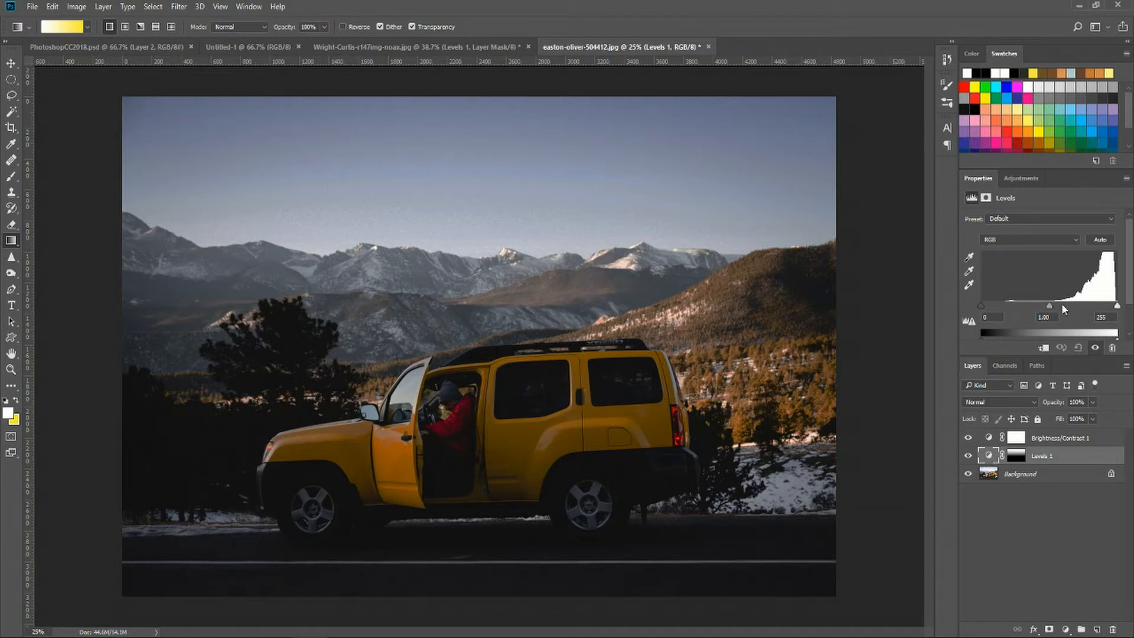
{"action": "left_click_drag", "start_coordinate": [1050, 305], "coordinate": [1081, 308]}
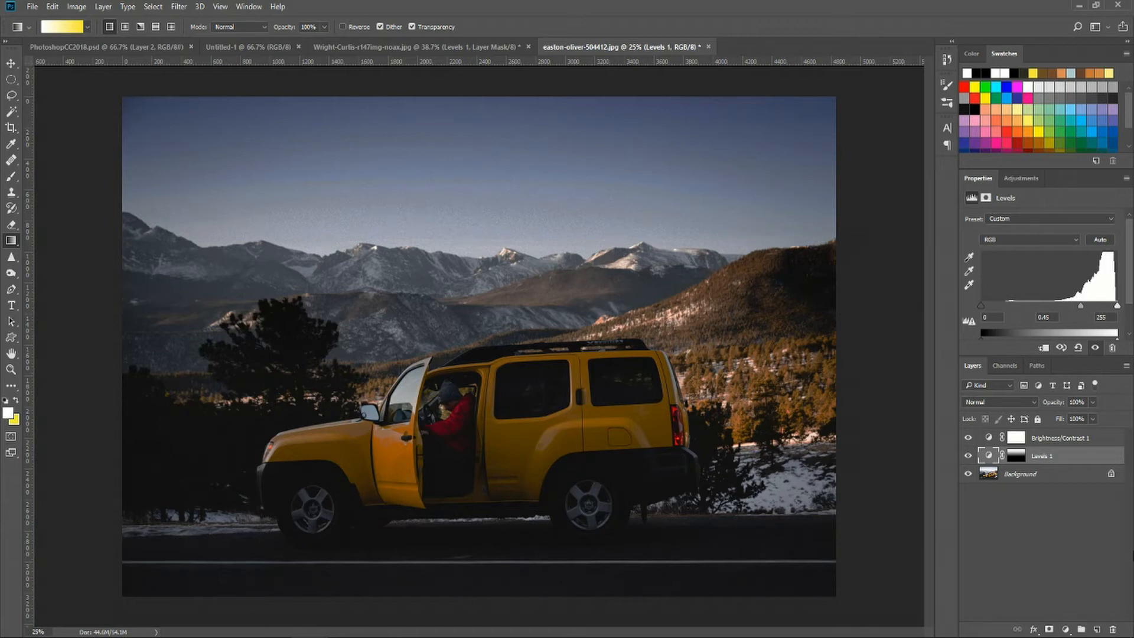
{"action": "left_click", "coordinate": [1015, 455]}
{"action": "key", "text": "d"}
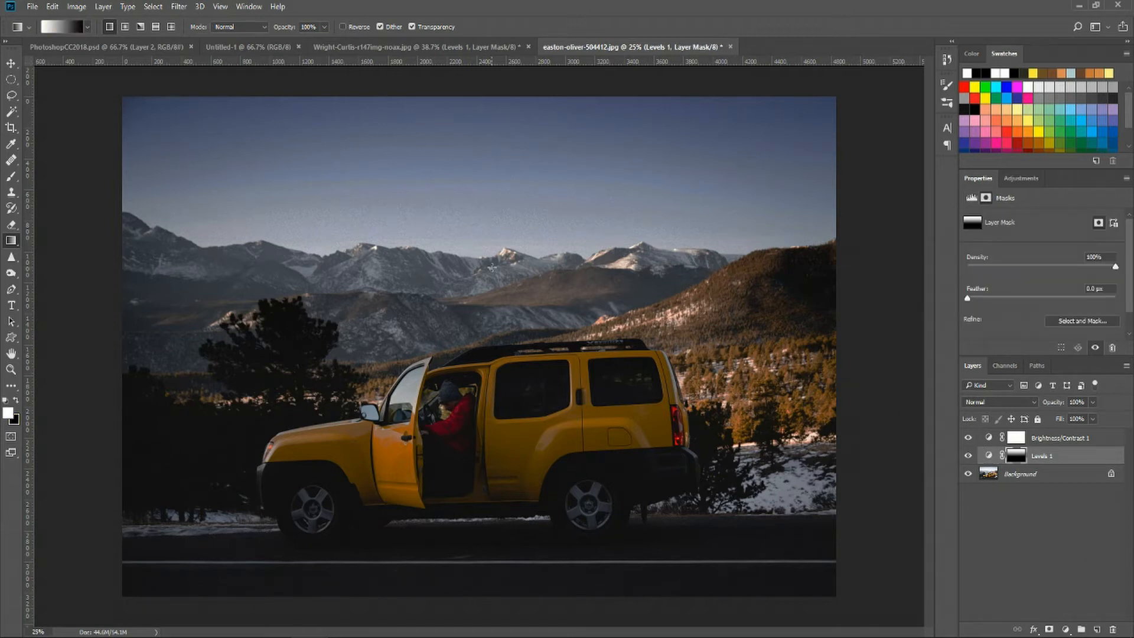
{"action": "left_click_drag", "start_coordinate": [492, 268], "coordinate": [499, 438]}
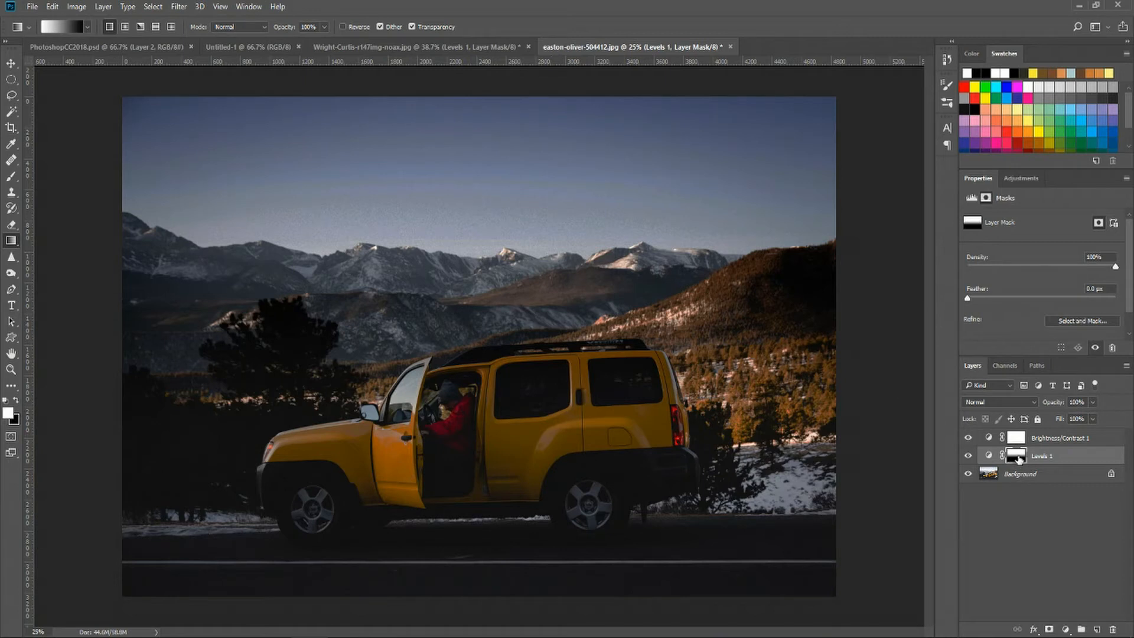
{"action": "key", "text": "ctrl+alt+r"}
{"action": "left_click", "coordinate": [1093, 615]}
Add a Channel Mixer adjustment layer directly above the Background and set red in the Red output channel to +58%
{"action": "left_click", "coordinate": [1043, 473]}
{"action": "left_click", "coordinate": [1021, 178]}
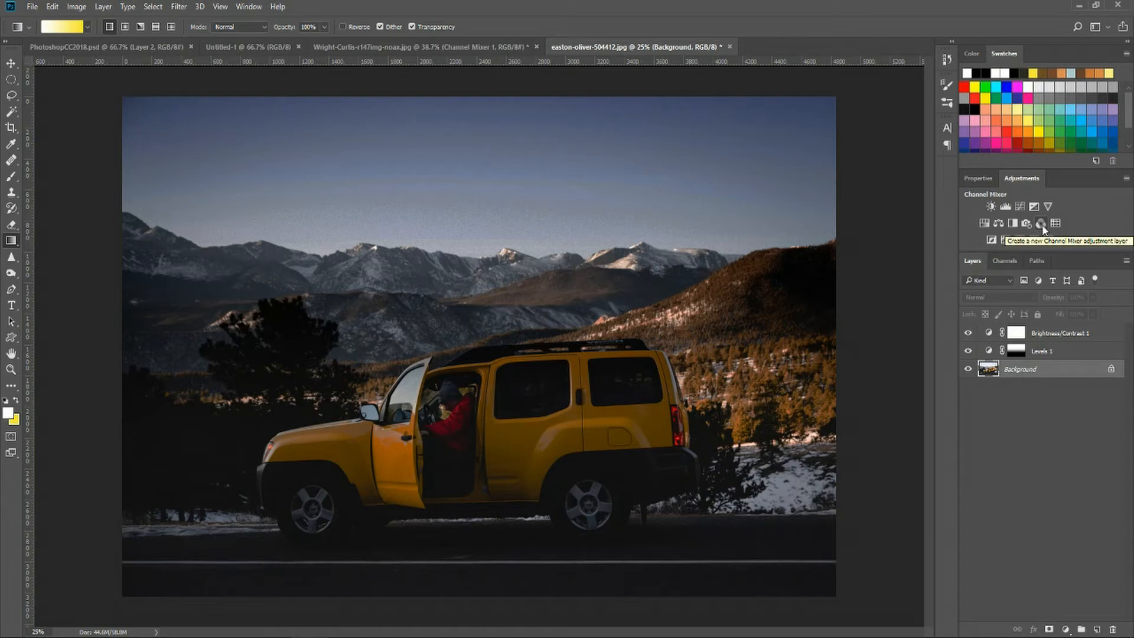
{"action": "left_click", "coordinate": [1041, 223]}
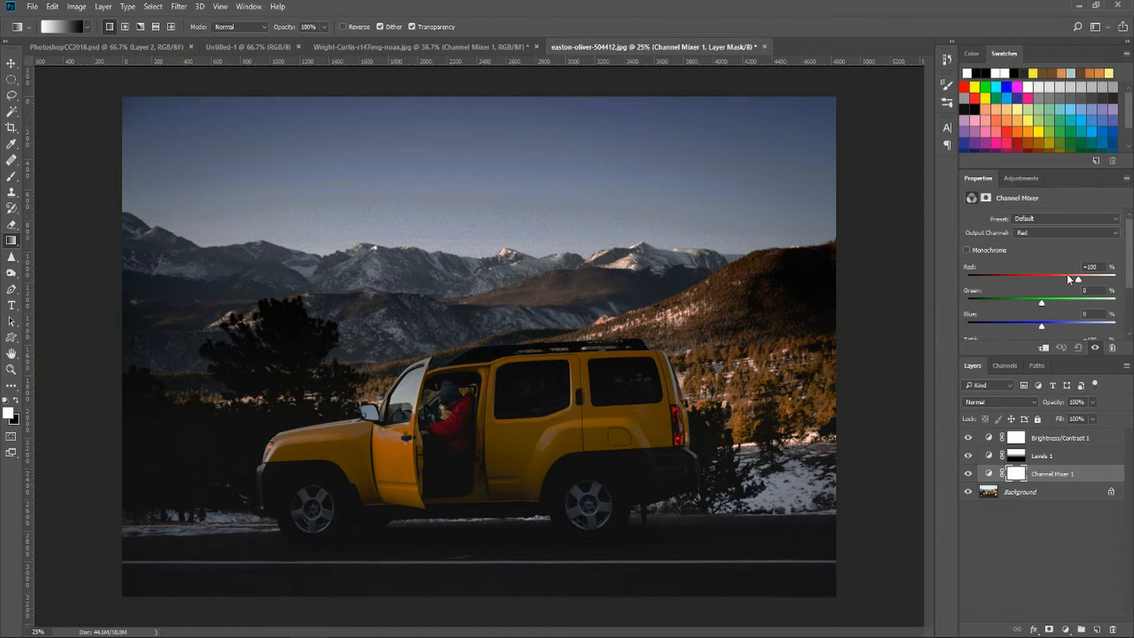
{"action": "left_click_drag", "start_coordinate": [1078, 280], "coordinate": [1062, 281]}
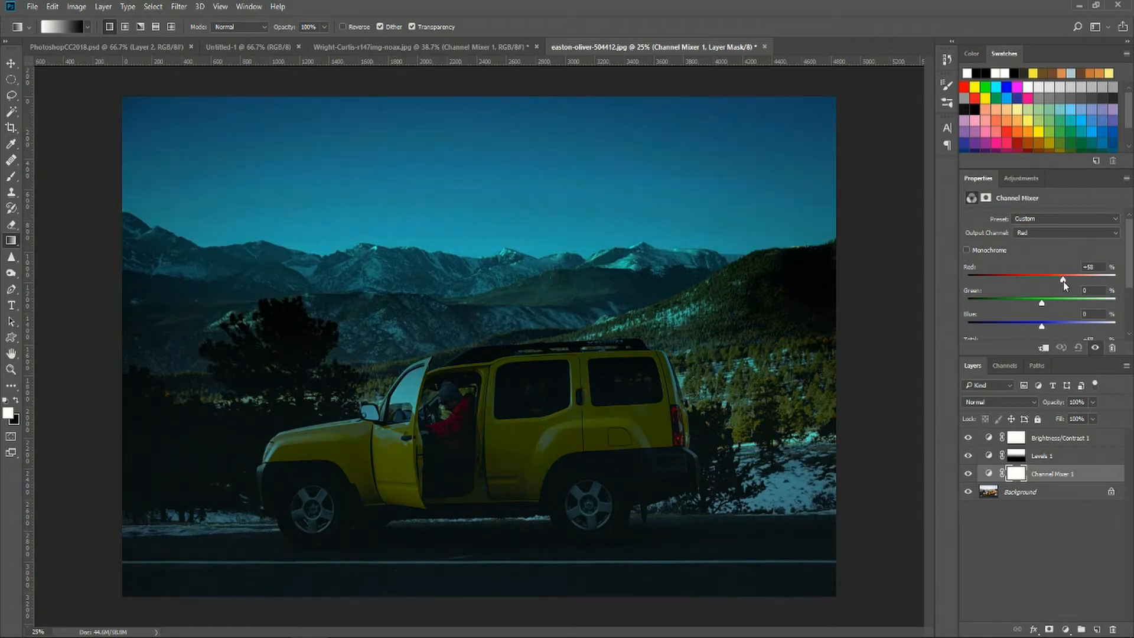
{"action": "left_click", "coordinate": [1046, 400]}
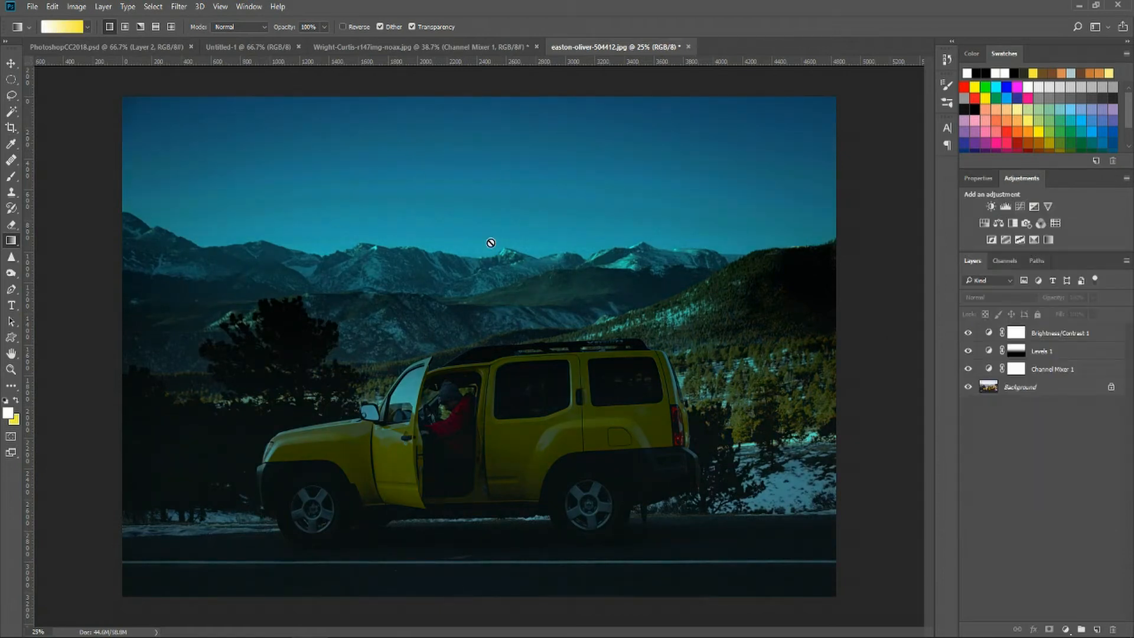
Add a Photo Filter adjustment layer directly above the Background using the Red filter
{"action": "left_click", "coordinate": [1039, 390]}
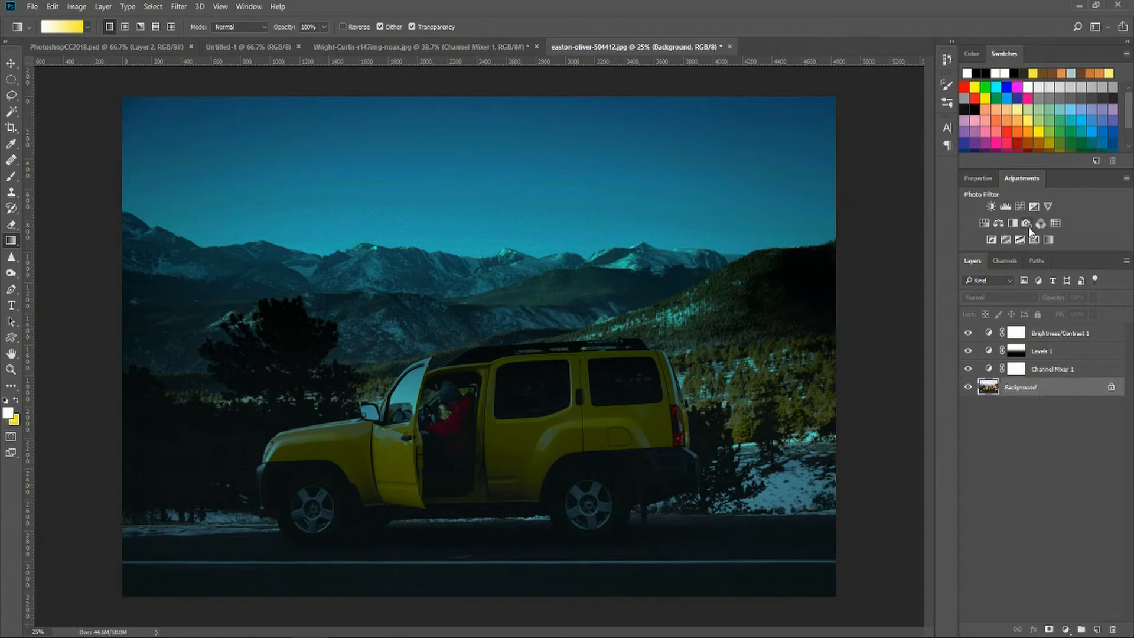
{"action": "left_click", "coordinate": [1027, 225]}
{"action": "left_click", "coordinate": [1043, 220]}
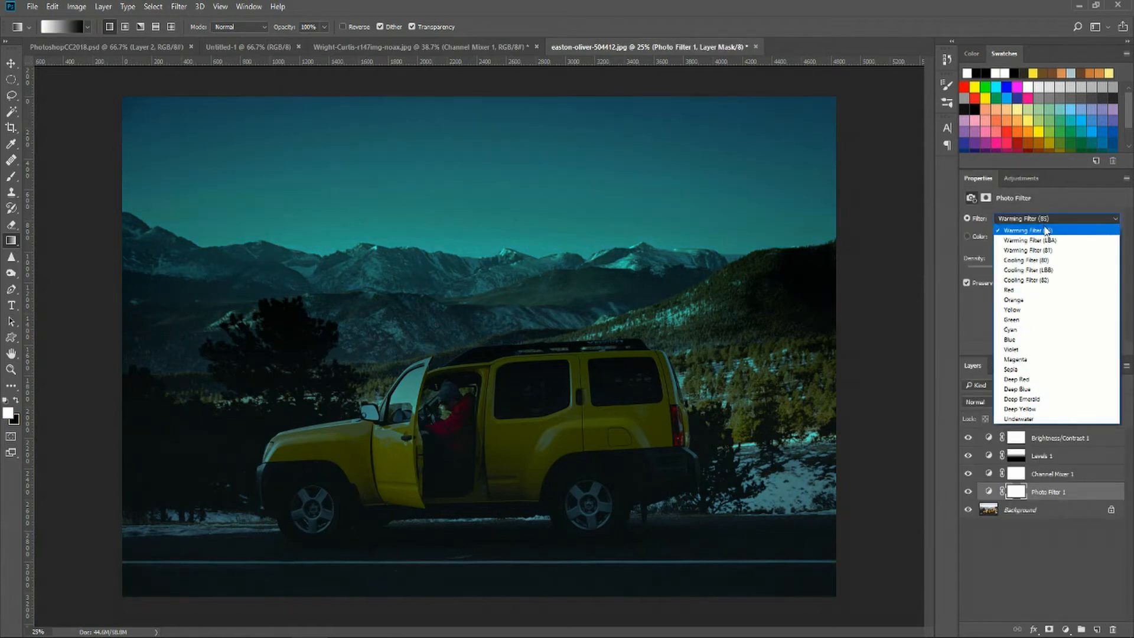
{"action": "left_click", "coordinate": [1045, 291]}
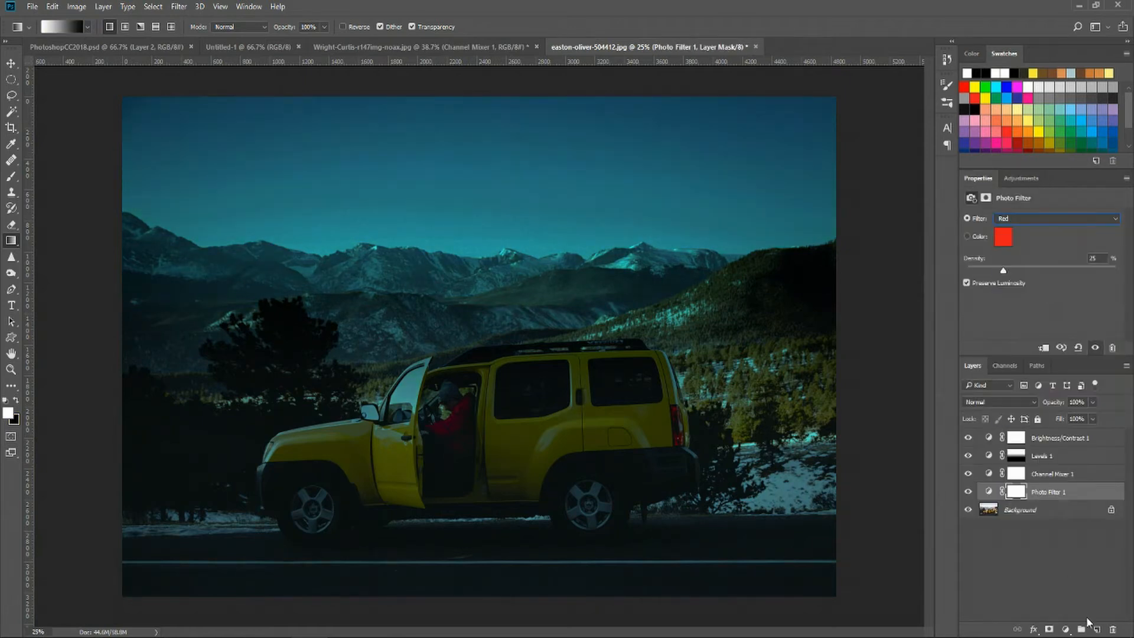
{"action": "left_click", "coordinate": [1075, 596]}
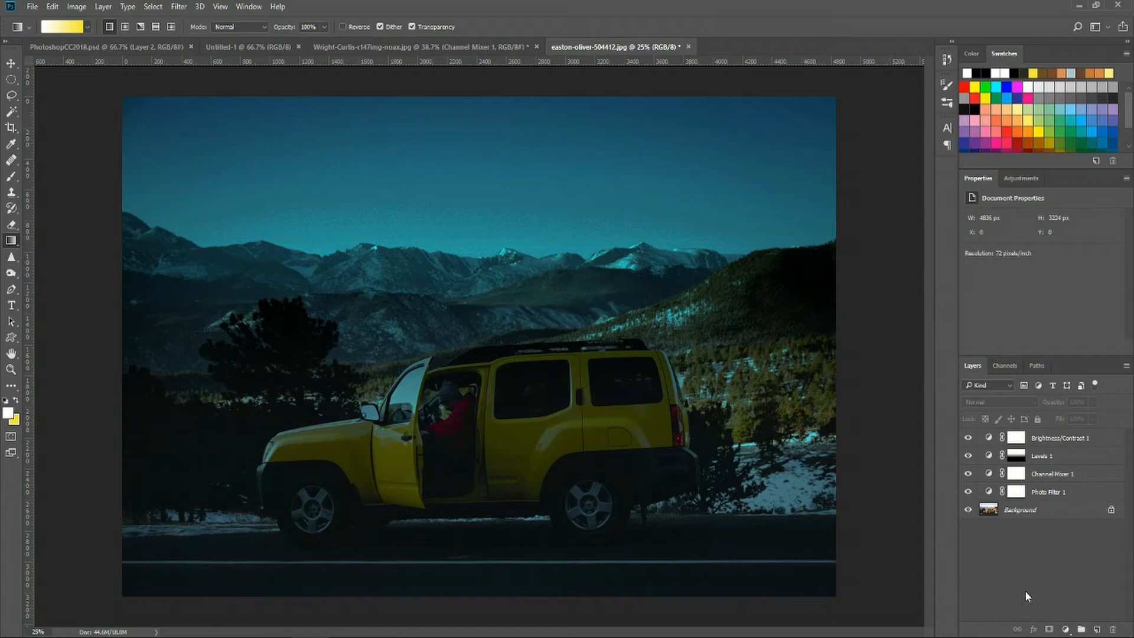
Create a new empty layer and move it to the top of the layer stack
{"action": "mouse_move", "coordinate": [618, 191]}
{"action": "left_mouse_down"}
{"action": "mouse_move", "coordinate": [607, 177]}
{"action": "mouse_move", "coordinate": [601, 199]}
{"action": "left_mouse_up"}
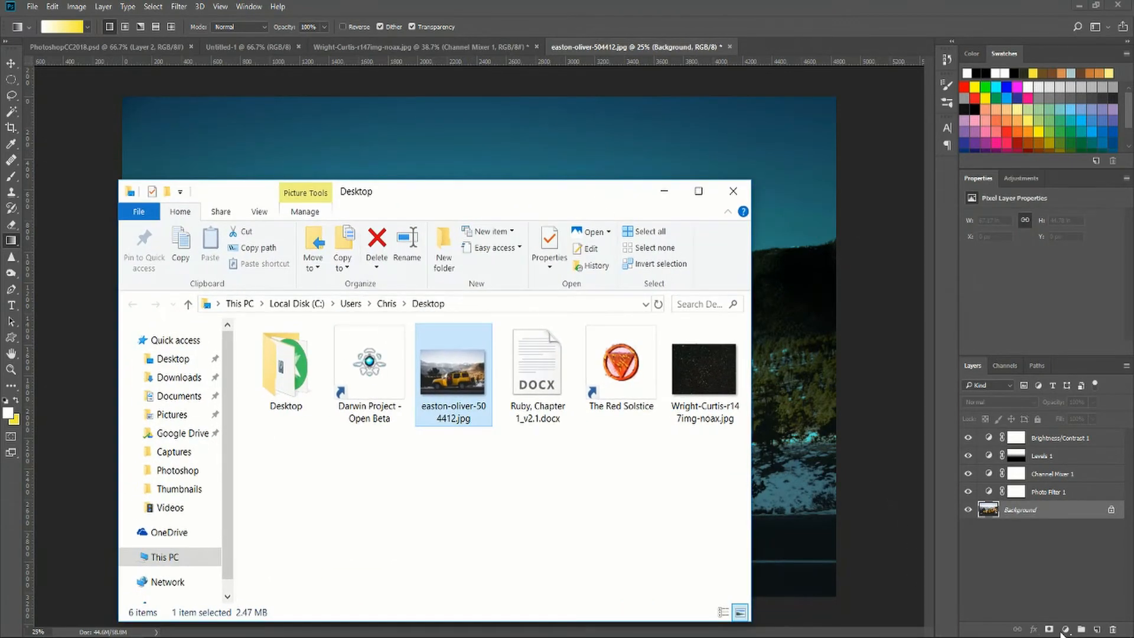
{"action": "left_click", "coordinate": [1065, 591]}
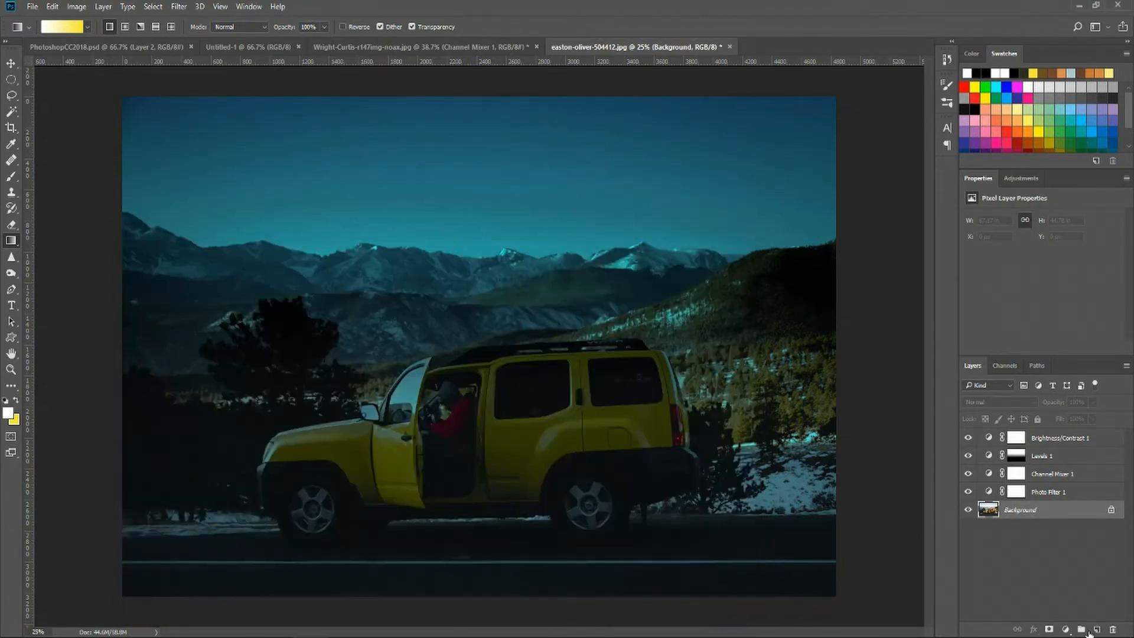
{"action": "left_click", "coordinate": [1096, 629]}
{"action": "left_click_drag", "start_coordinate": [1049, 511], "coordinate": [1052, 436]}
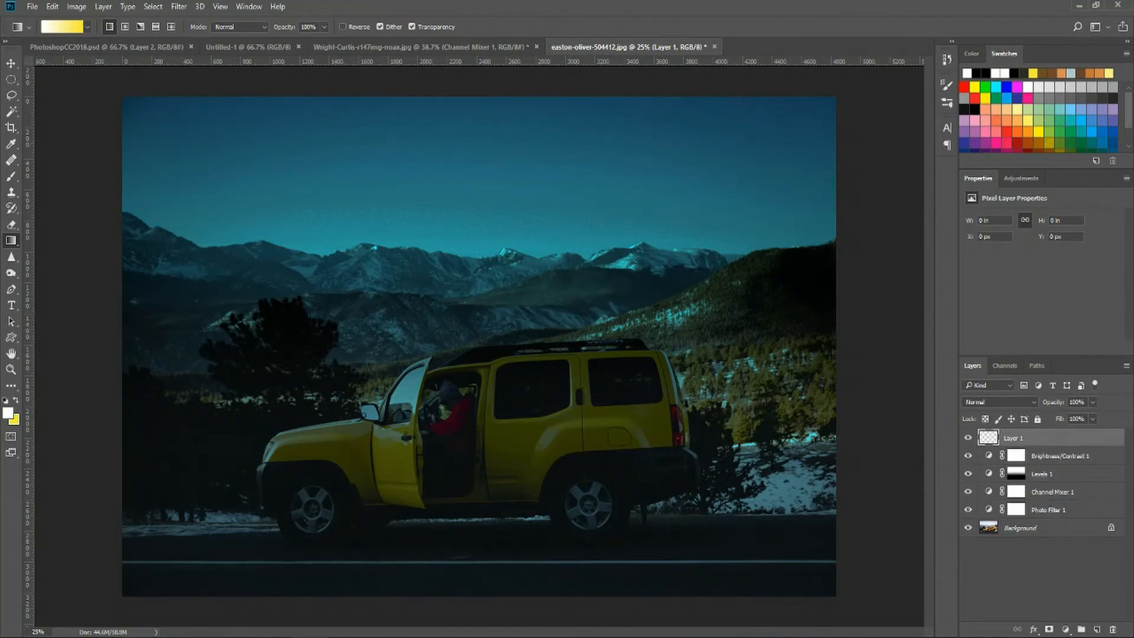
Place Wright-Curtis-r147img-noax.jpg from the Desktop folder into the photo and scale it to about 725% so it covers the whole canvas
{"action": "left_click", "coordinate": [260, 597]}
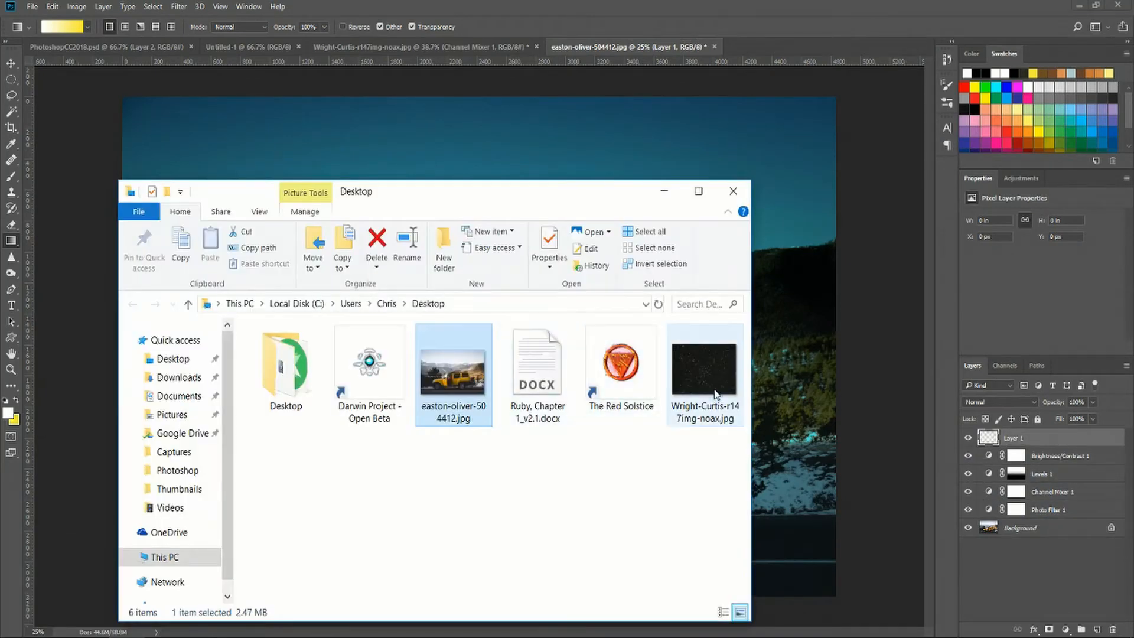
{"action": "left_click_drag", "start_coordinate": [716, 394], "coordinate": [196, 131]}
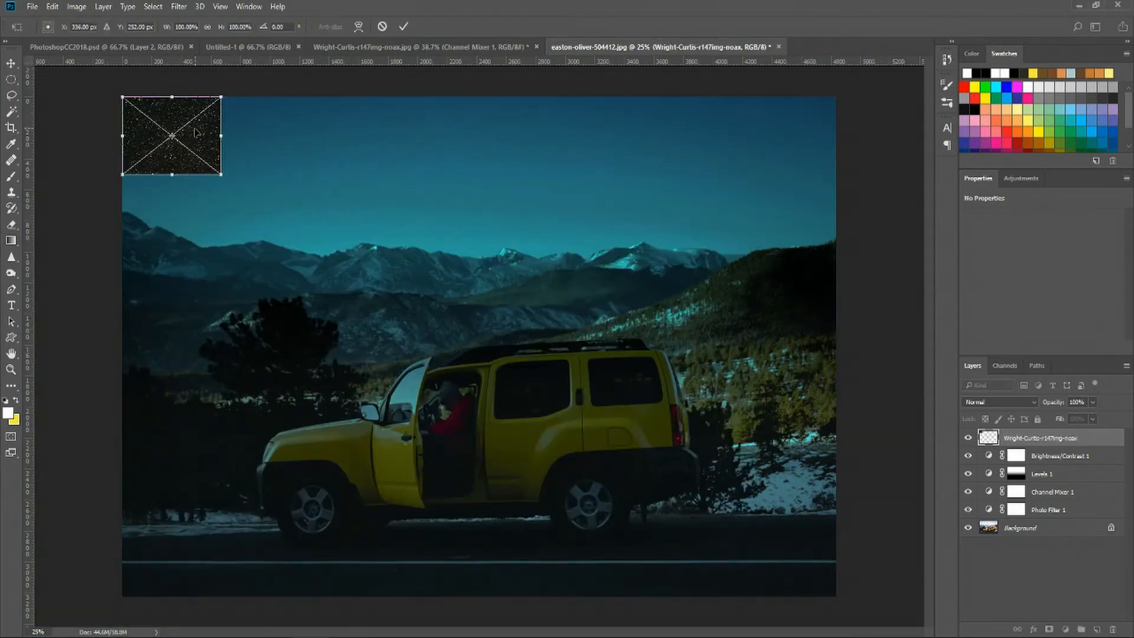
{"action": "left_click_drag", "start_coordinate": [221, 174], "coordinate": [885, 605]}
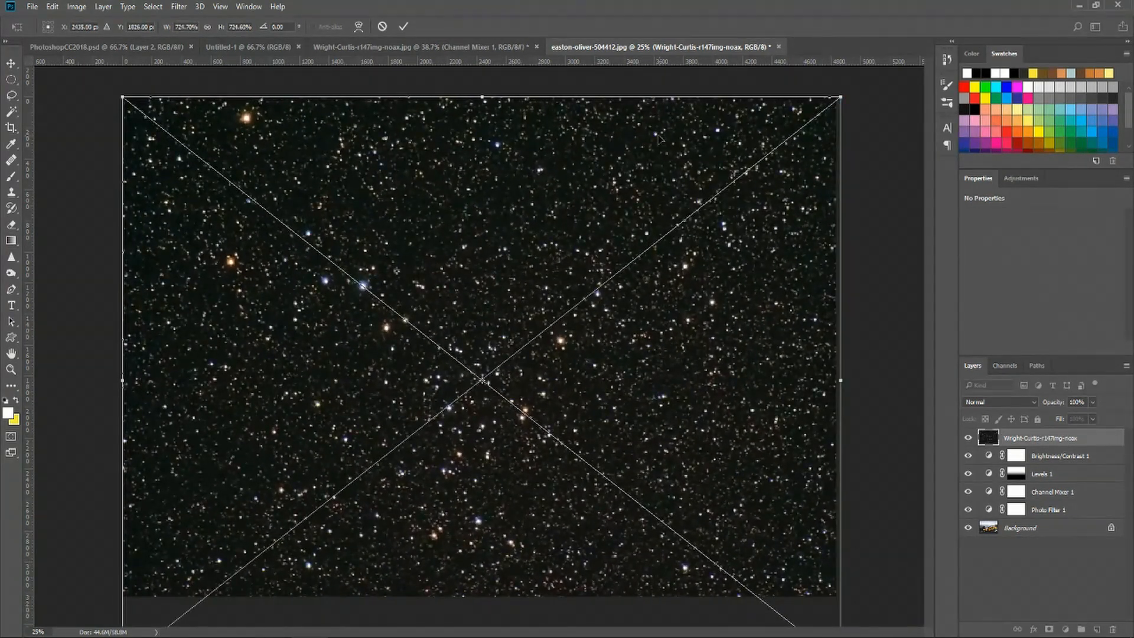
{"action": "left_click", "coordinate": [404, 26]}
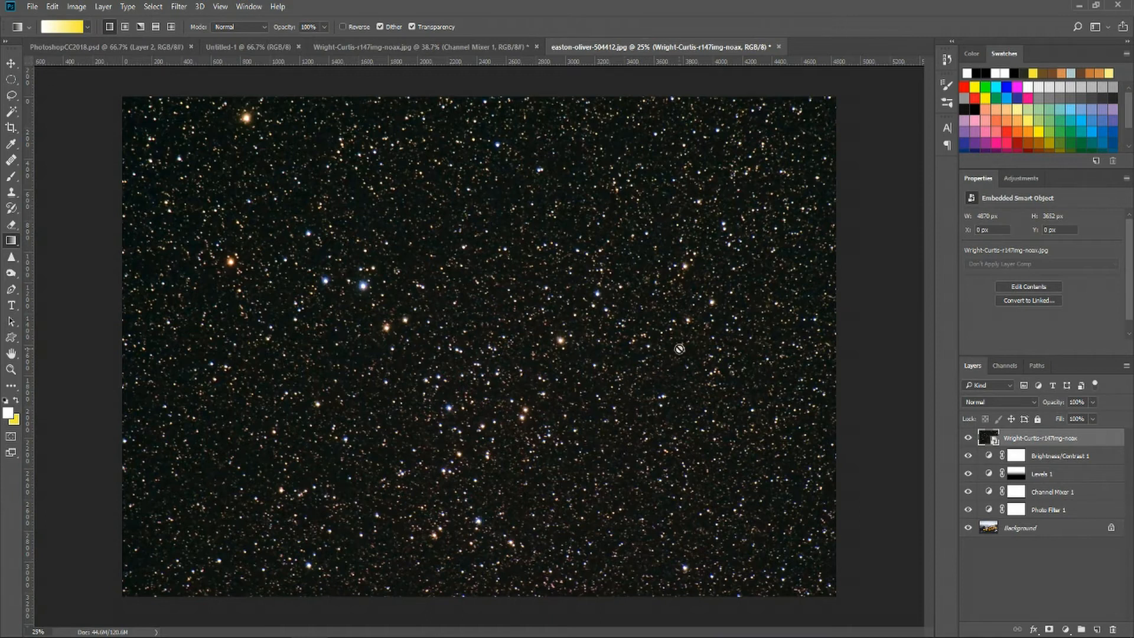
In the star layer's blending options, set the Blend If black point for this layer to 68 and the fill opacity to 30%
{"action": "right_click", "coordinate": [1041, 438]}
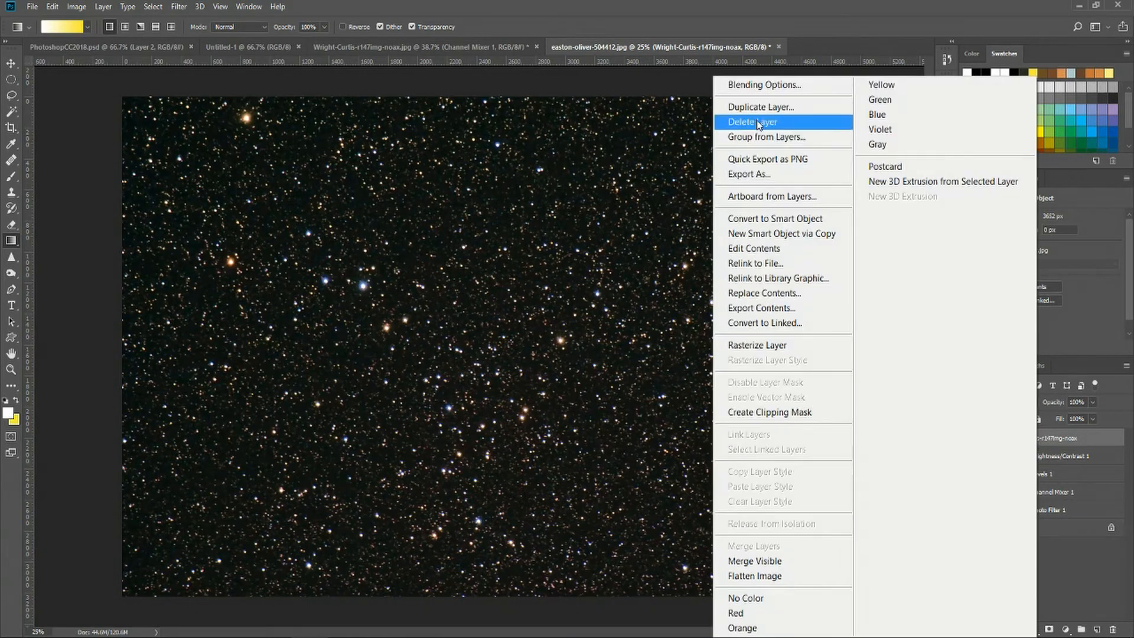
{"action": "left_click", "coordinate": [764, 85]}
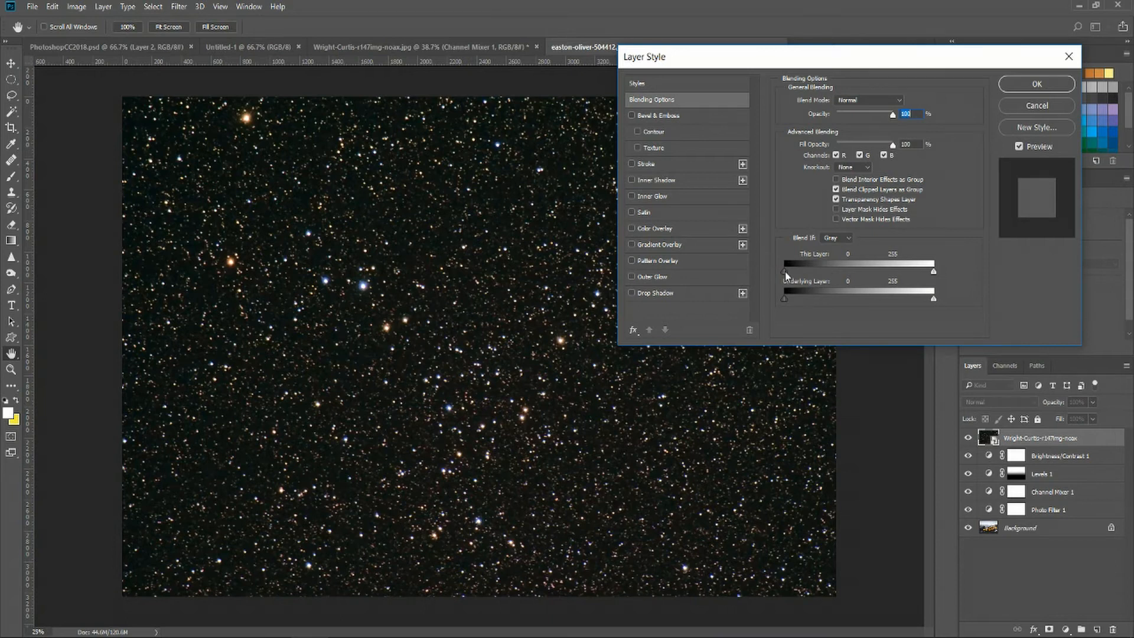
{"action": "left_click_drag", "start_coordinate": [784, 272], "coordinate": [807, 272]}
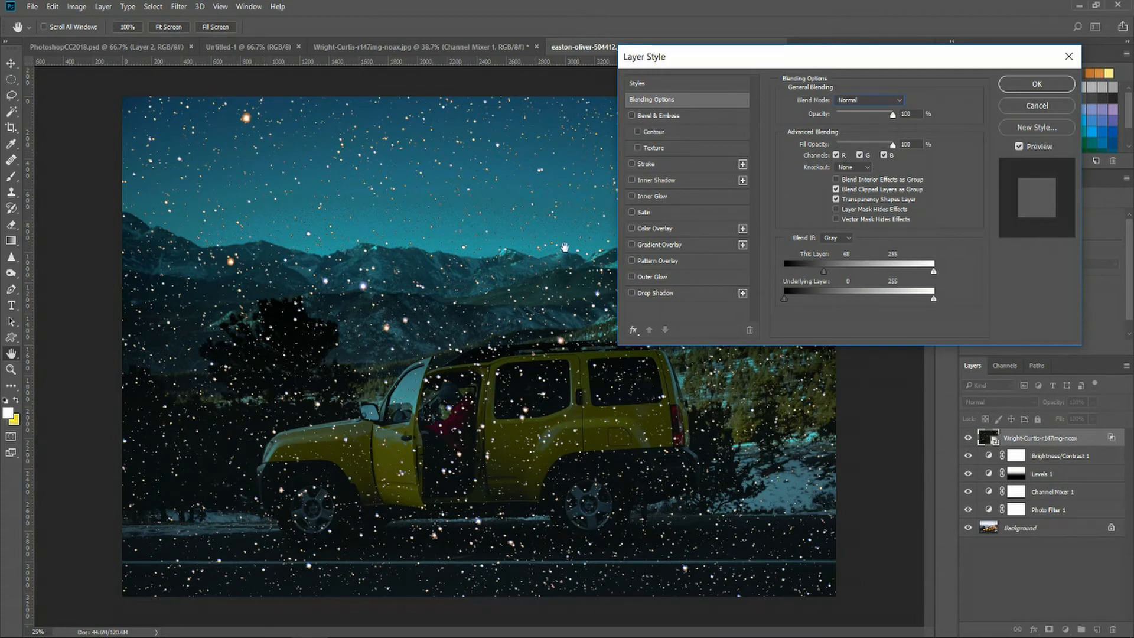
{"action": "left_click_drag", "start_coordinate": [894, 147], "coordinate": [854, 149]}
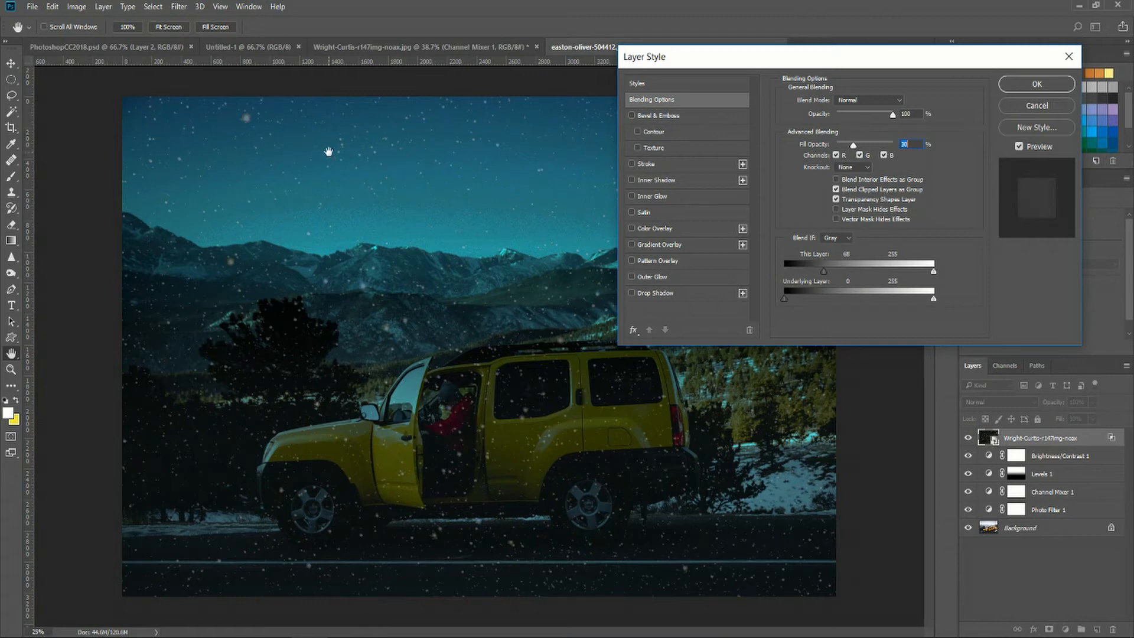
{"action": "left_click", "coordinate": [1036, 84]}
Draw a freehand Lasso selection around everything below the sky, following just above the mountain ridge and enclosing the landscape, car and road
{"action": "key", "text": "g"}
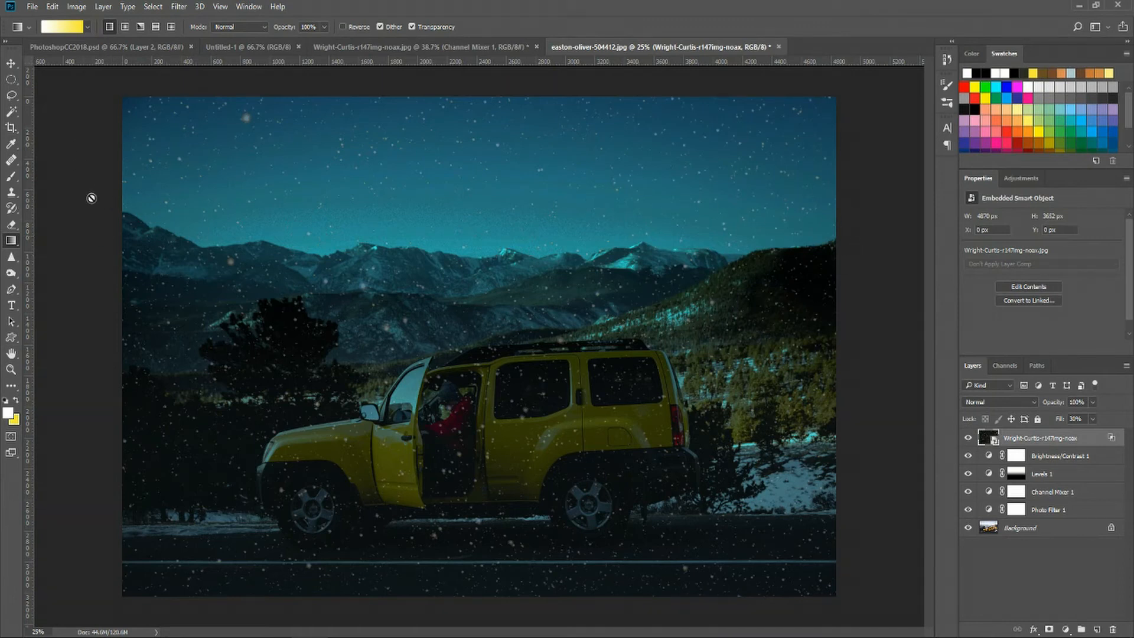
{"action": "left_click", "coordinate": [11, 95]}
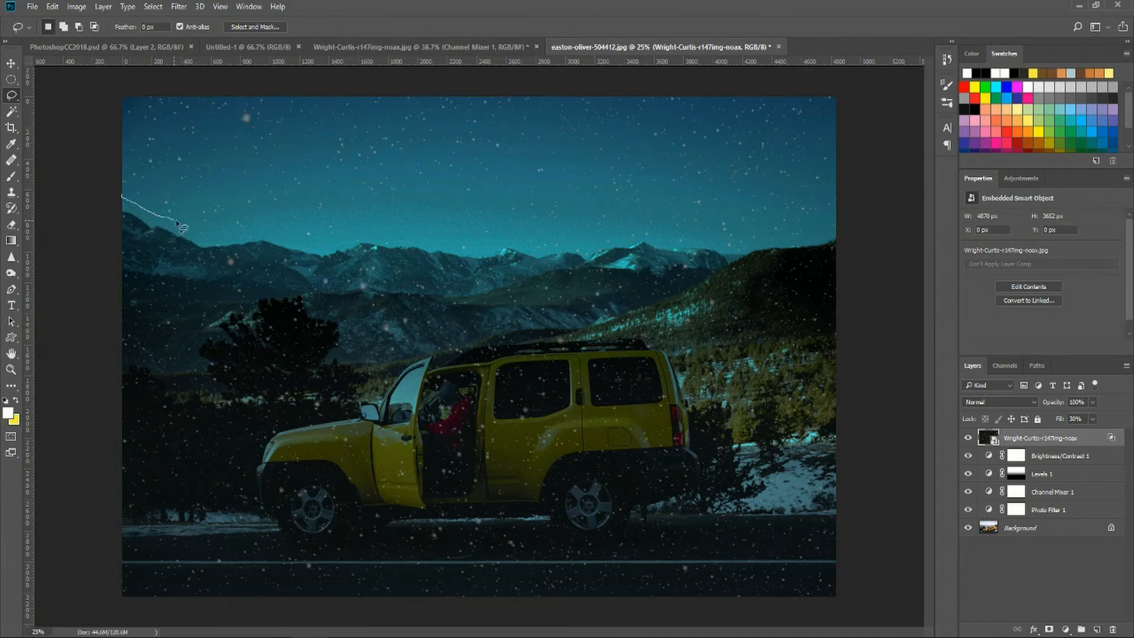
{"action": "mouse_move", "coordinate": [178, 223]}
{"action": "left_mouse_down"}
{"action": "mouse_move", "coordinate": [240, 239]}
{"action": "mouse_move", "coordinate": [321, 226]}
{"action": "mouse_move", "coordinate": [427, 240]}
{"action": "mouse_move", "coordinate": [635, 238]}
{"action": "left_mouse_up"}
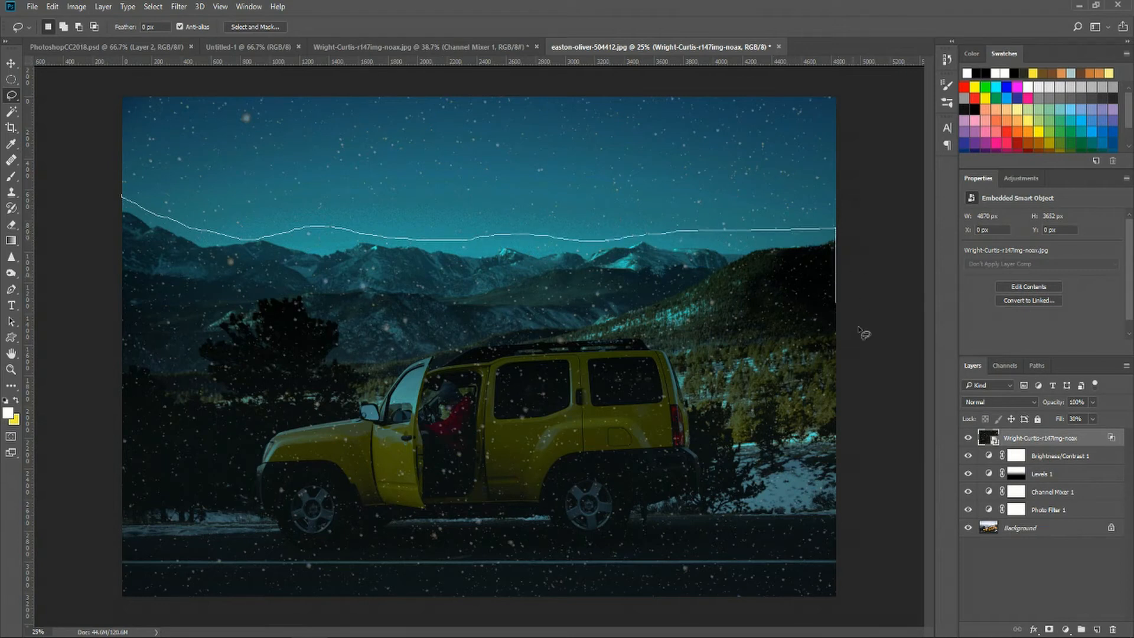
{"action": "mouse_move", "coordinate": [864, 334]}
{"action": "left_mouse_down"}
{"action": "mouse_move", "coordinate": [881, 625]}
{"action": "mouse_move", "coordinate": [40, 614]}
{"action": "mouse_move", "coordinate": [5, 603]}
{"action": "mouse_move", "coordinate": [25, 206]}
{"action": "mouse_move", "coordinate": [115, 238]}
{"action": "left_mouse_up"}
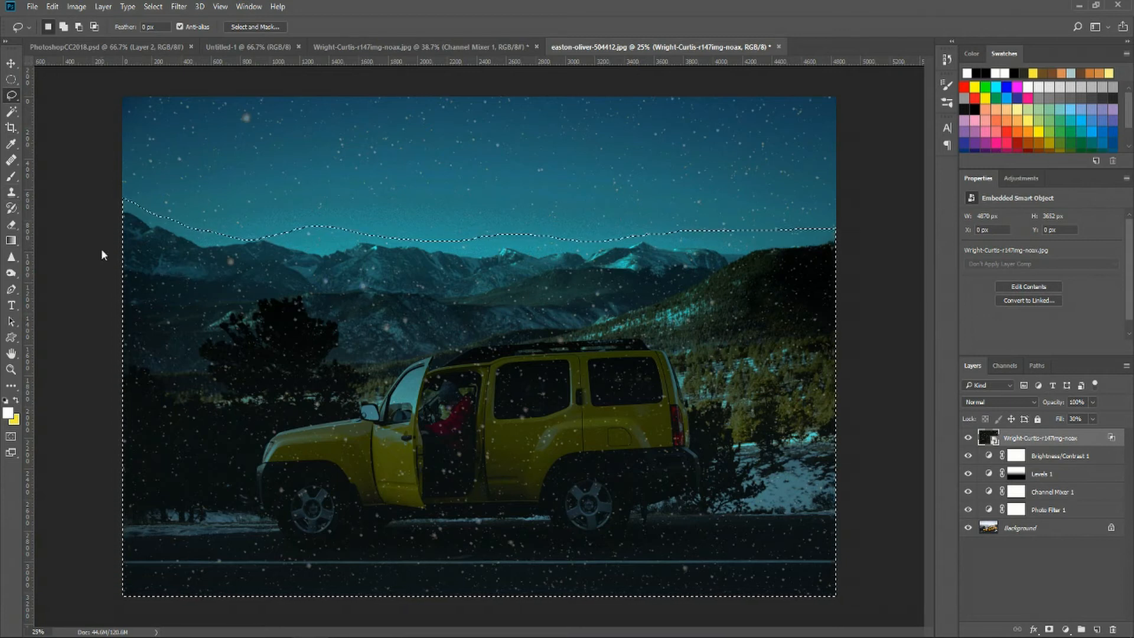
Rasterize the Wright-Curtis-r147img-noax star layer, delete its stars inside the selected area below the sky, and deselect
{"action": "key", "text": "Delete"}
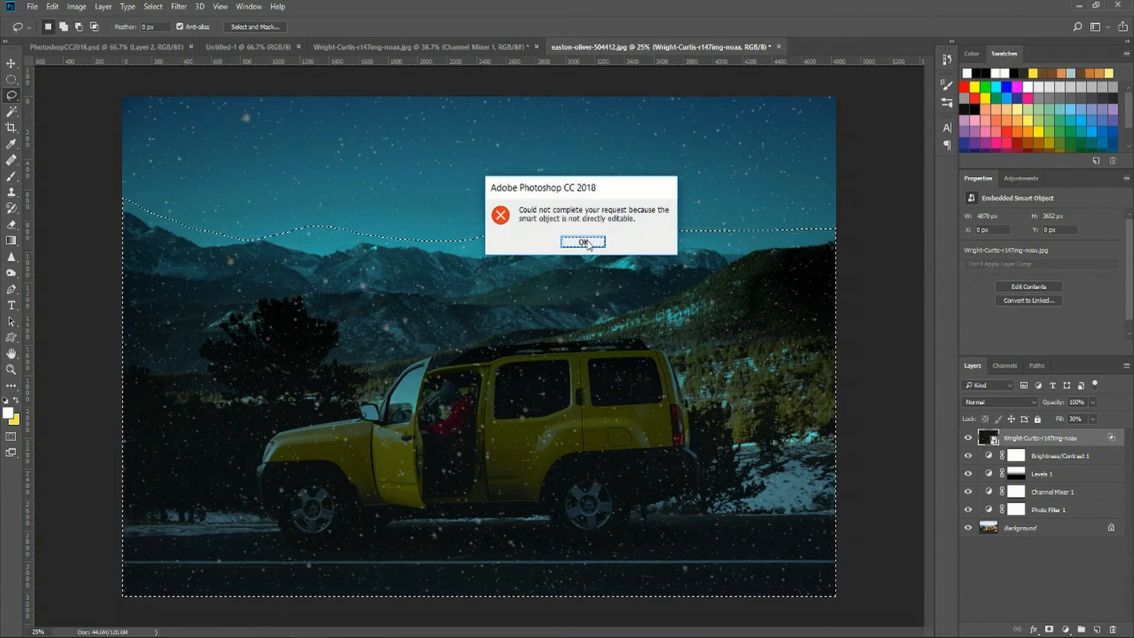
{"action": "left_click", "coordinate": [583, 242]}
{"action": "right_click", "coordinate": [1014, 435]}
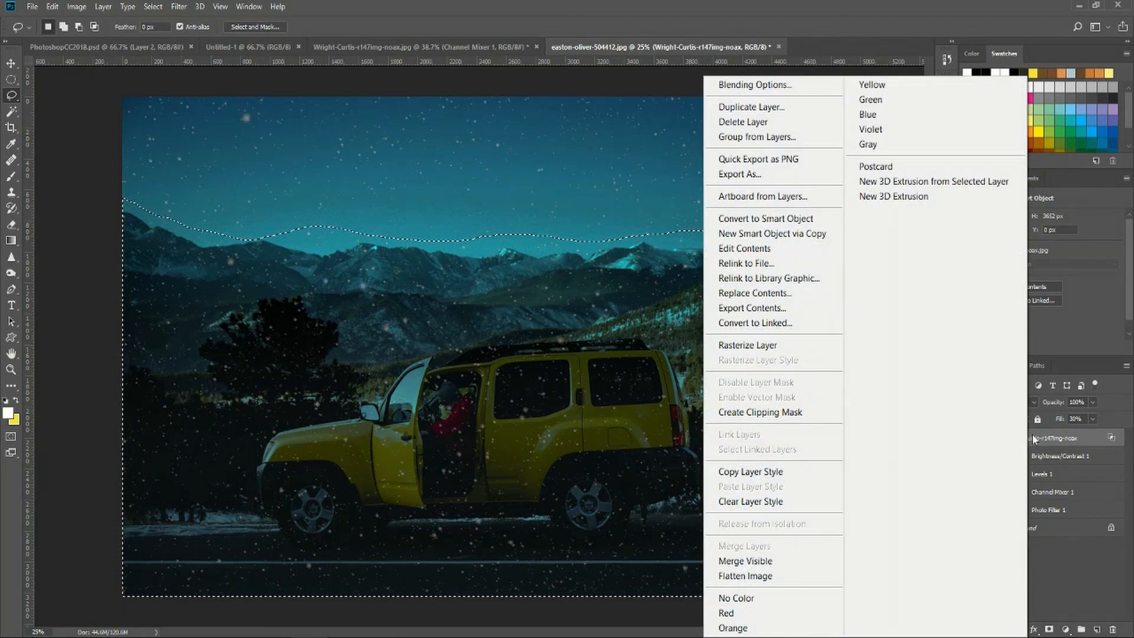
{"action": "left_click", "coordinate": [1032, 435]}
{"action": "right_click", "coordinate": [1056, 437]}
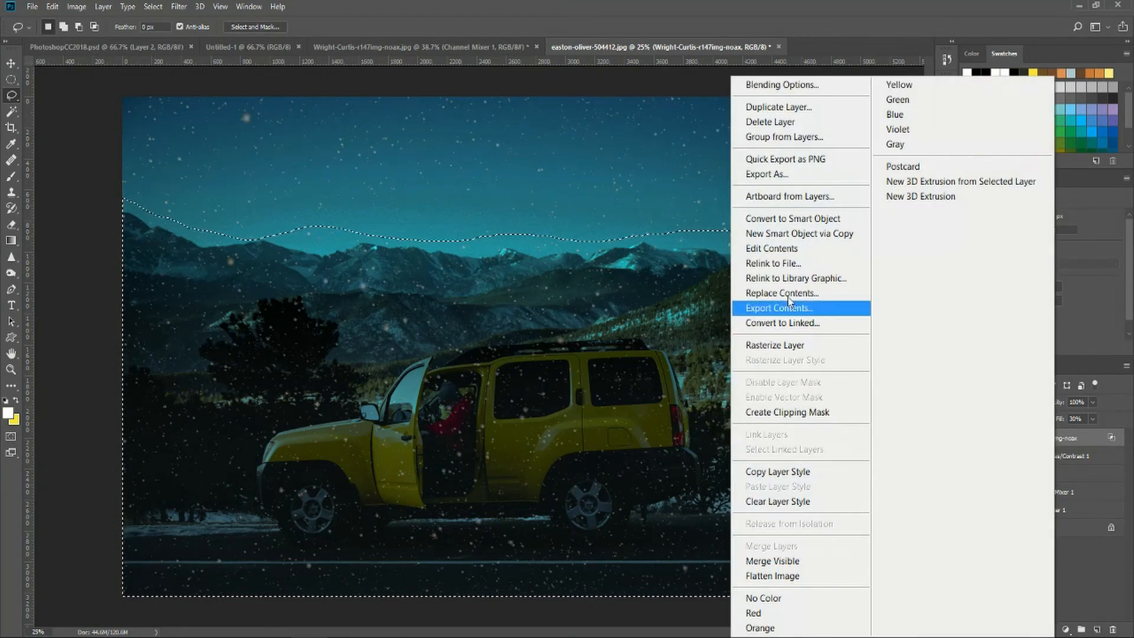
{"action": "left_click", "coordinate": [781, 346]}
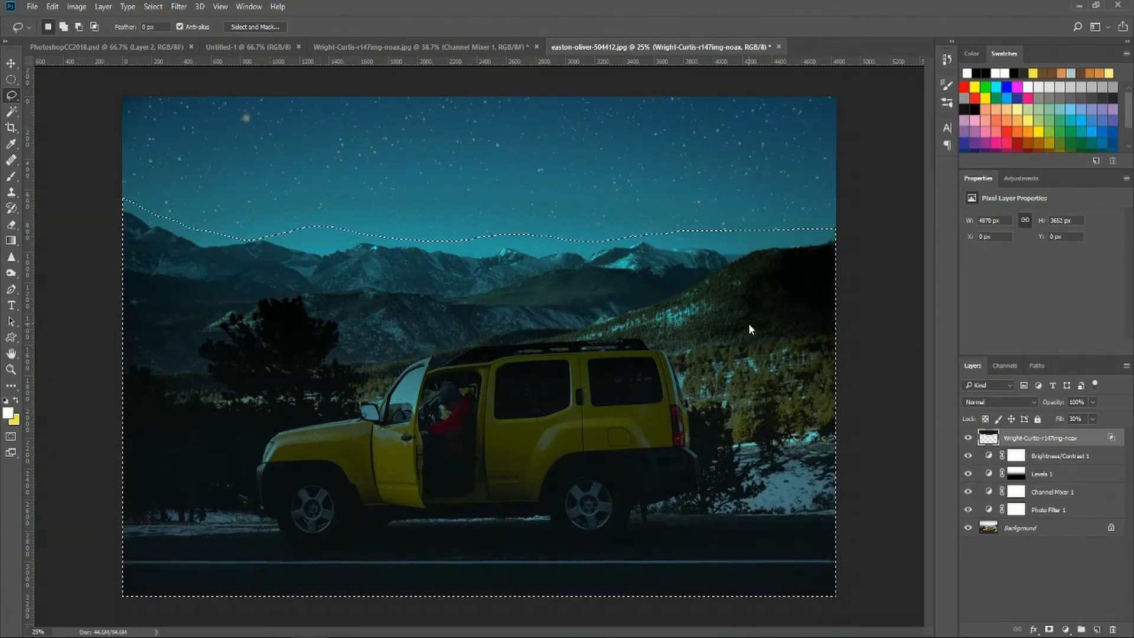
{"action": "left_click", "coordinate": [749, 329]}
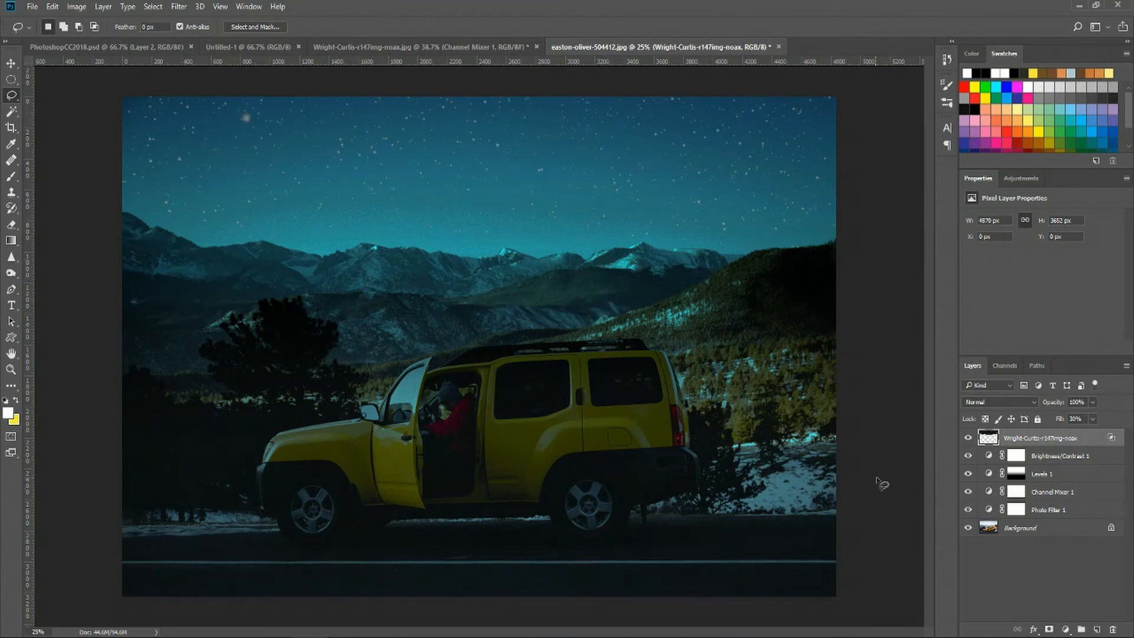
Adjust the density of the red Photo Filter adjustment layer
{"action": "left_click", "coordinate": [1048, 509]}
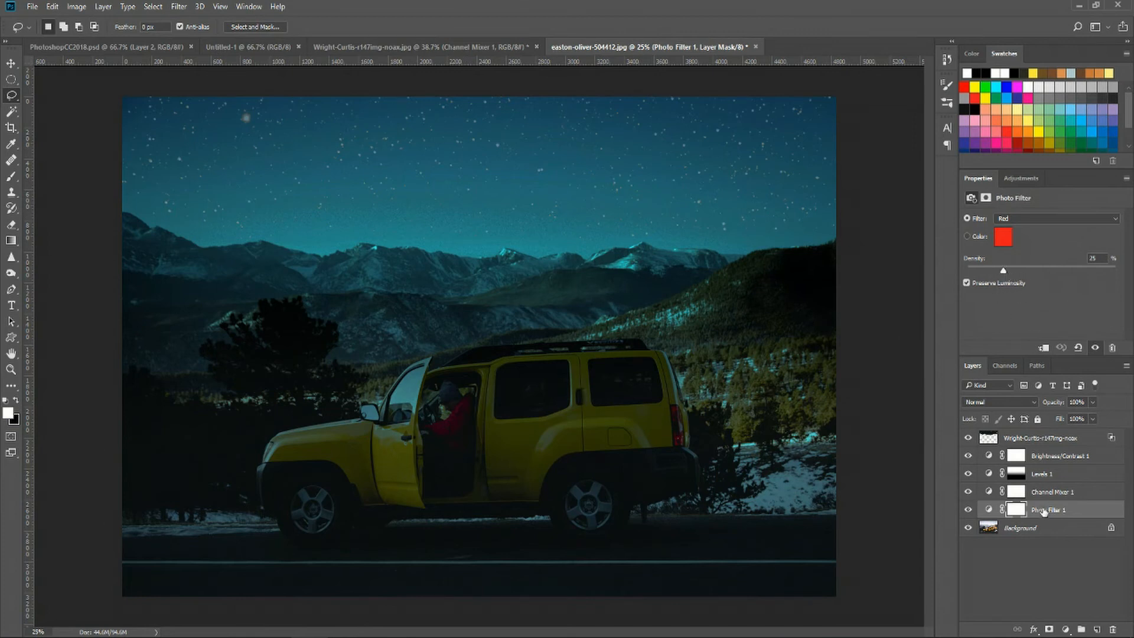
{"action": "left_click_drag", "start_coordinate": [1003, 270], "coordinate": [1008, 275]}
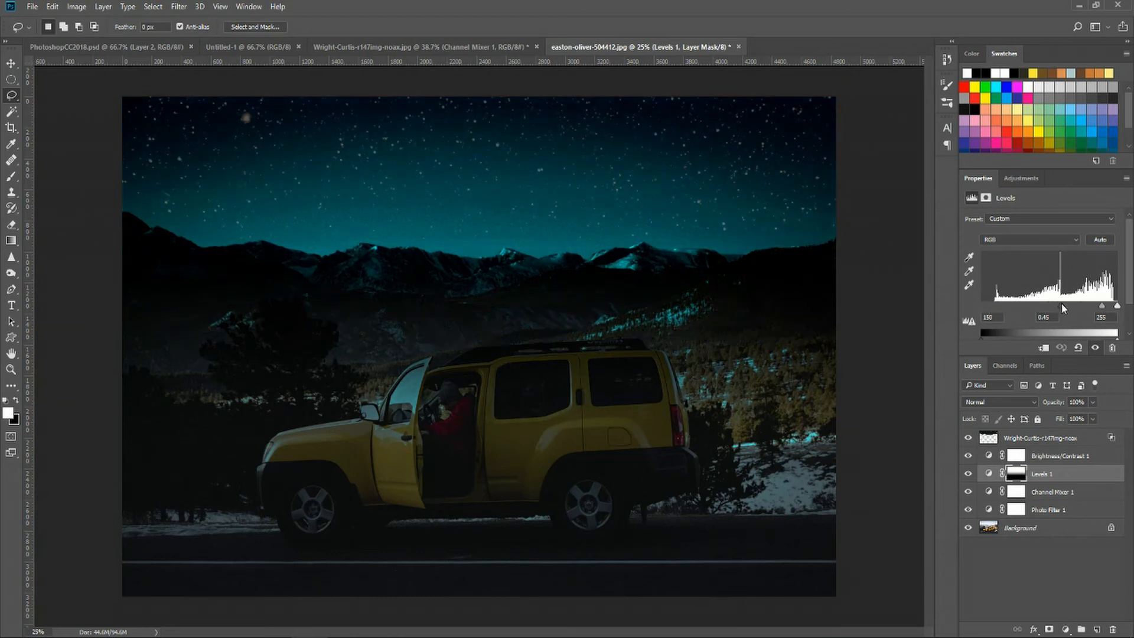
Darken the sky with the Levels 1 adjustment layer by setting the shadow input to 121 and the midtones to 0.40
{"action": "left_click_drag", "start_coordinate": [1066, 304], "coordinate": [1066, 305]}
{"action": "left_click_drag", "start_coordinate": [1103, 311], "coordinate": [1112, 312]}
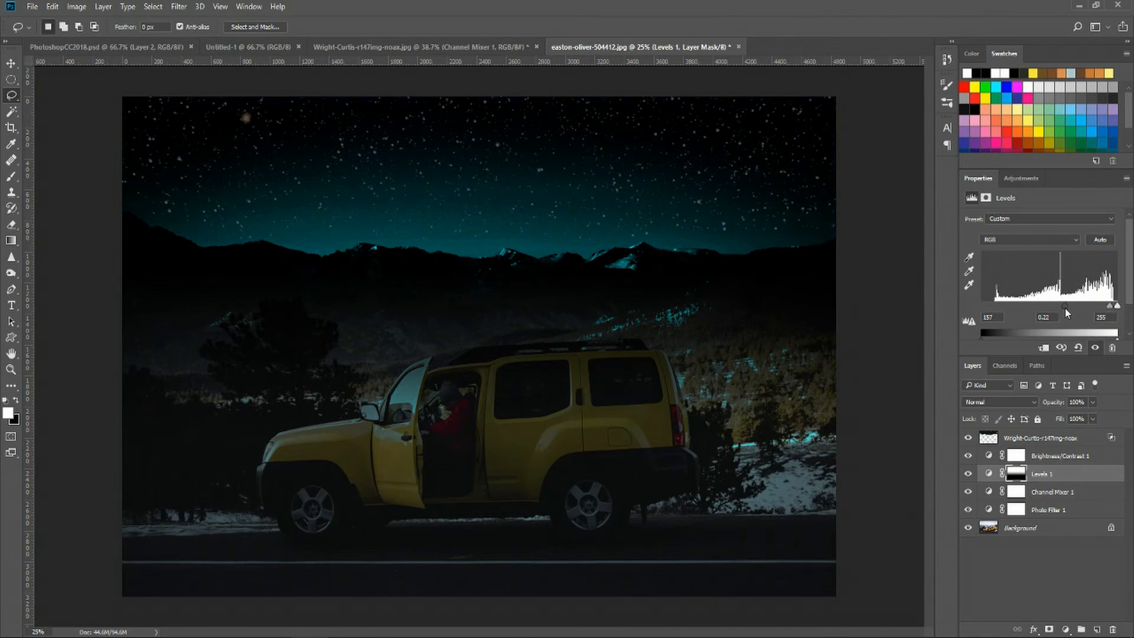
{"action": "left_click_drag", "start_coordinate": [1058, 308], "coordinate": [1102, 307]}
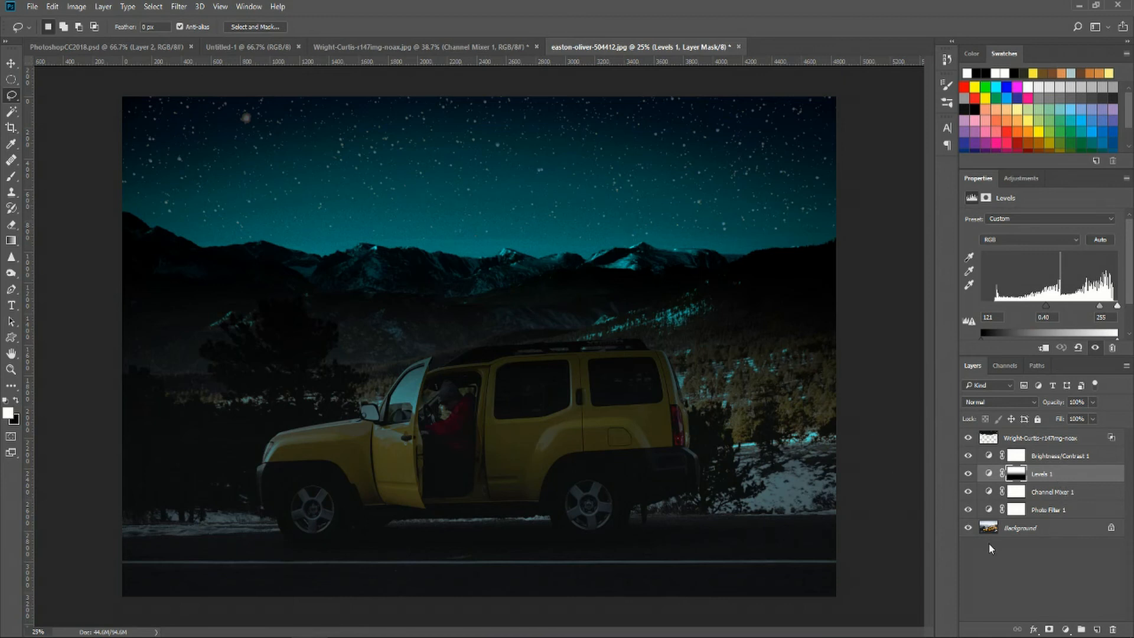
Fill the Brightness/Contrast 1 mask with a vertical white-to-black gradient from the mountains to the car, and reduce the mask's density
{"action": "left_click", "coordinate": [1016, 455]}
{"action": "key", "text": "g"}
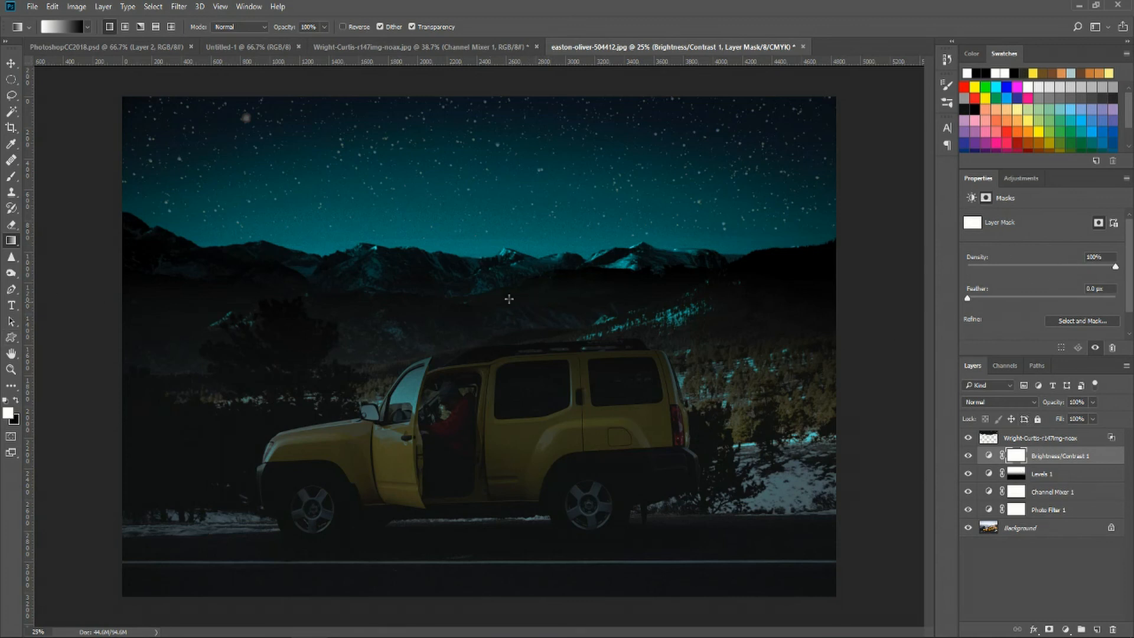
{"action": "left_click_drag", "start_coordinate": [517, 261], "coordinate": [522, 398]}
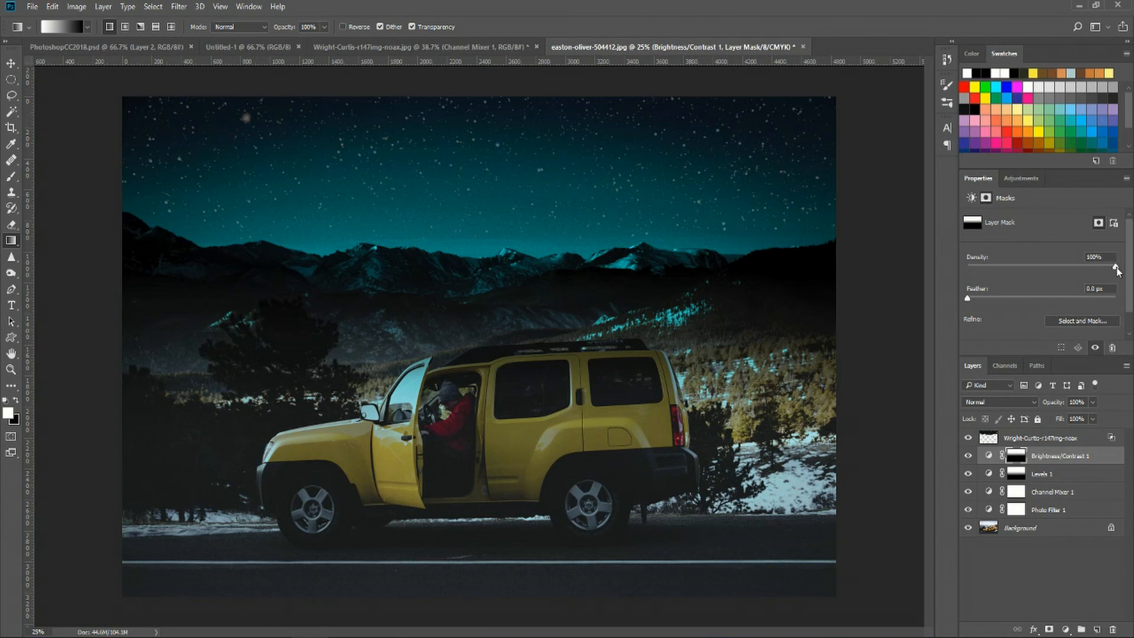
{"action": "left_click_drag", "start_coordinate": [1115, 267], "coordinate": [1010, 274]}
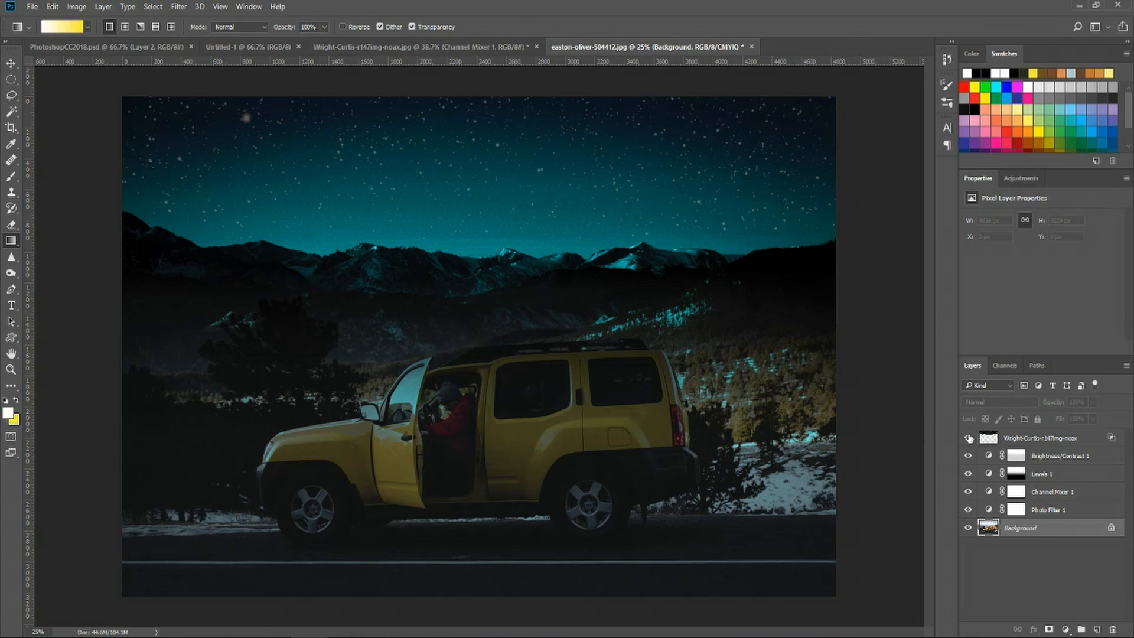
Hide all layers above the Background and show them again to compare the original photo with the night version
{"action": "left_click_drag", "start_coordinate": [968, 440], "coordinate": [974, 532]}
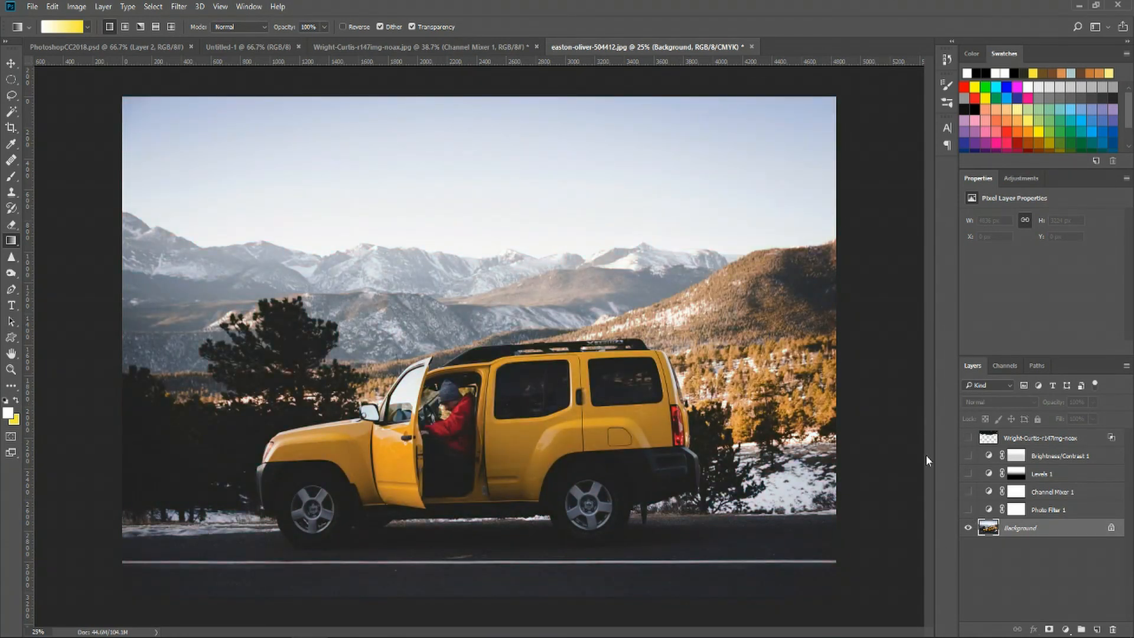
{"action": "left_click_drag", "start_coordinate": [970, 515], "coordinate": [970, 438]}
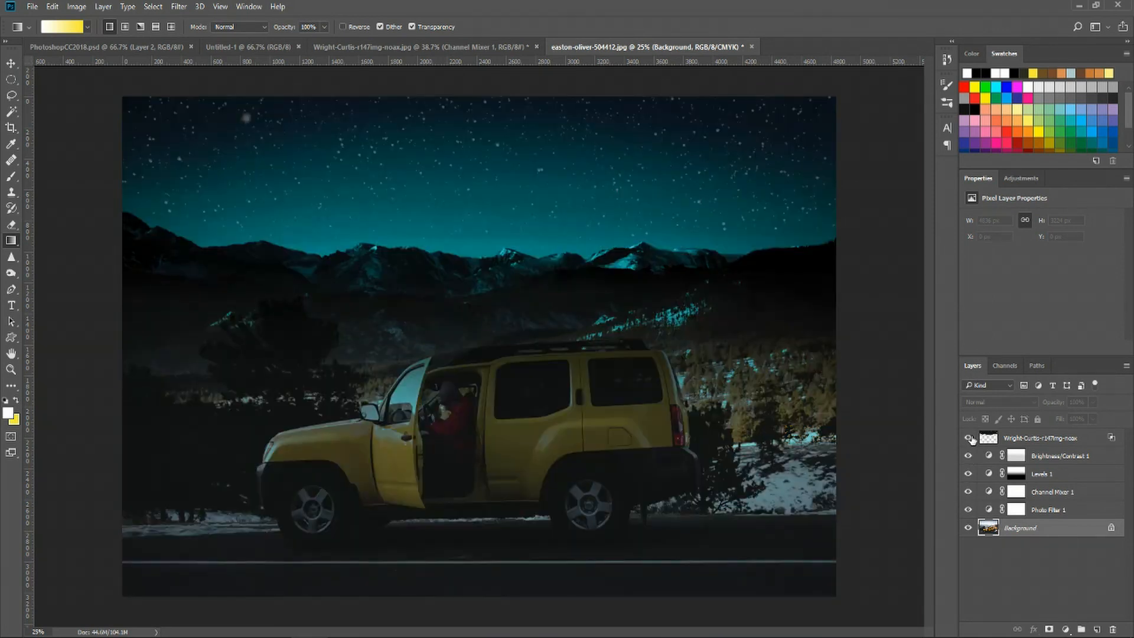